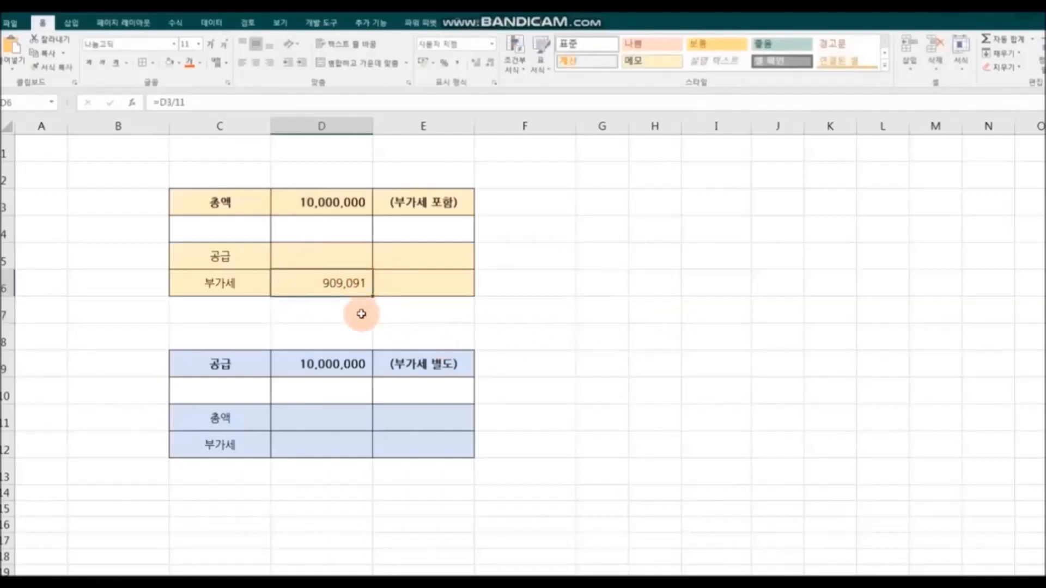
Step: Calculate the supply amount (공급) in D5 of the VAT-included table with the formula =D3-D6
left_click(300, 259)
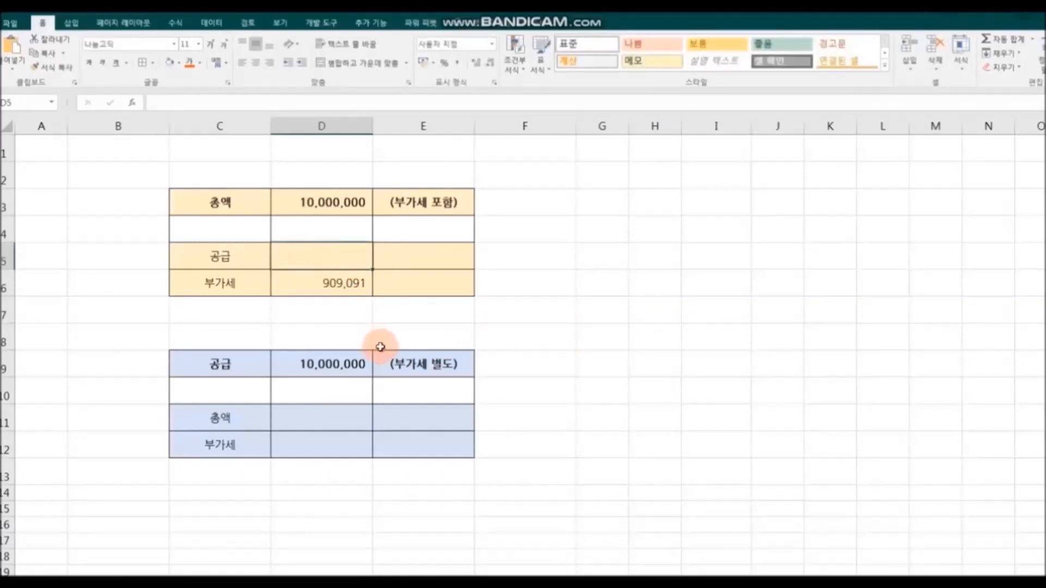
type("=")
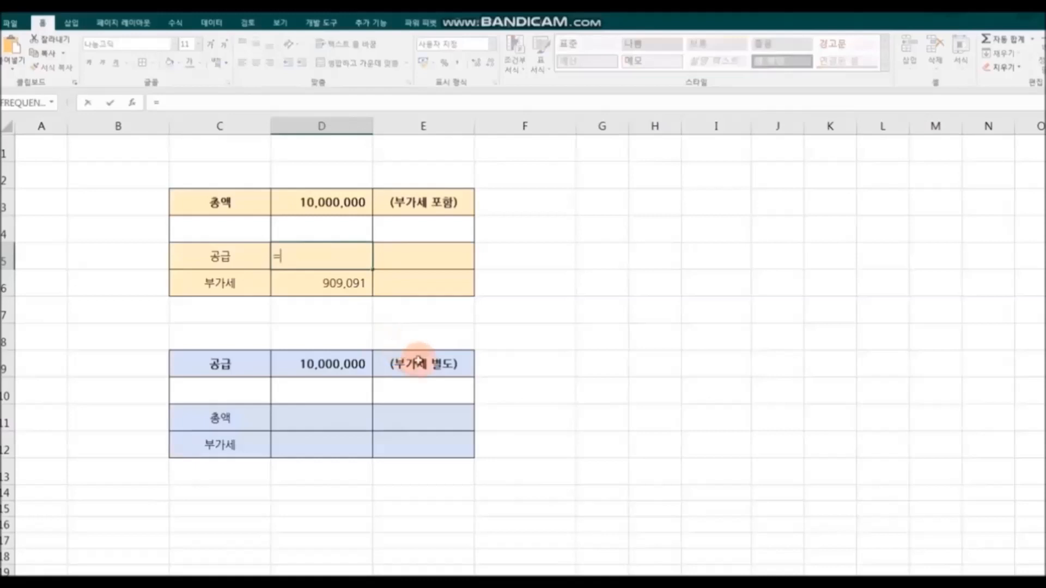
left_click(331, 202)
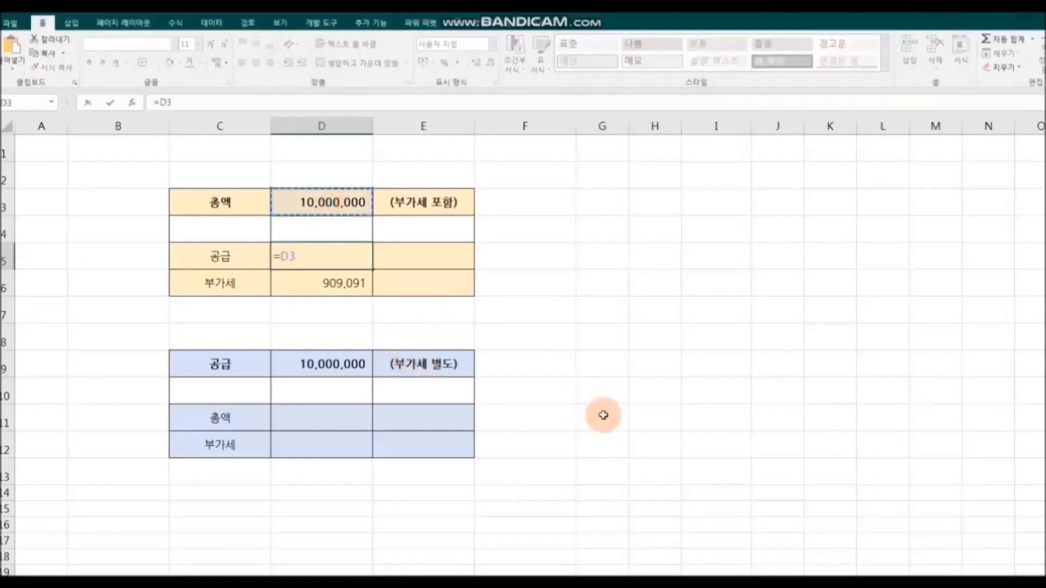
type("-")
left_click(326, 284)
key("Return")
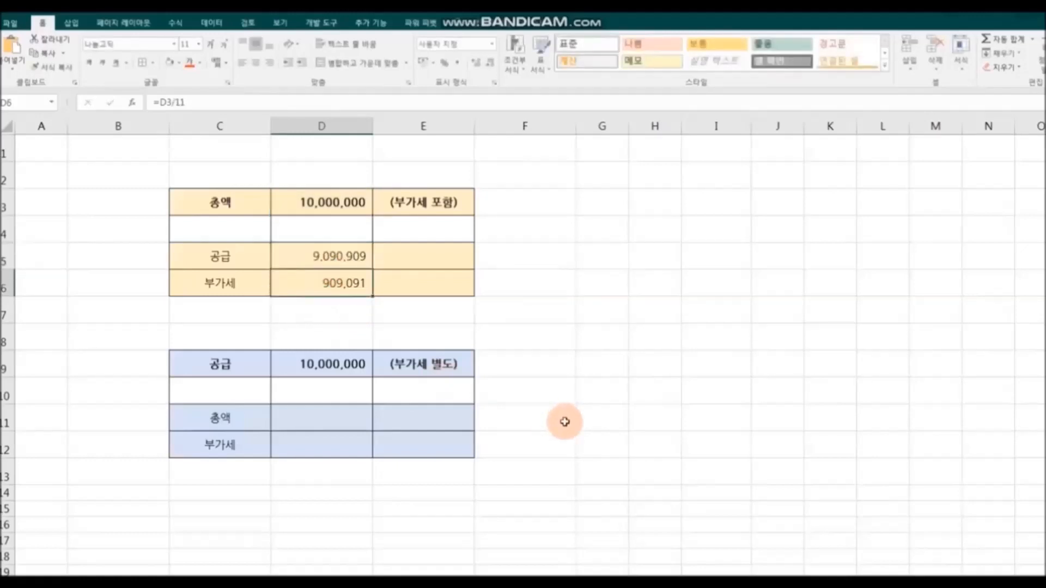
left_click(555, 425)
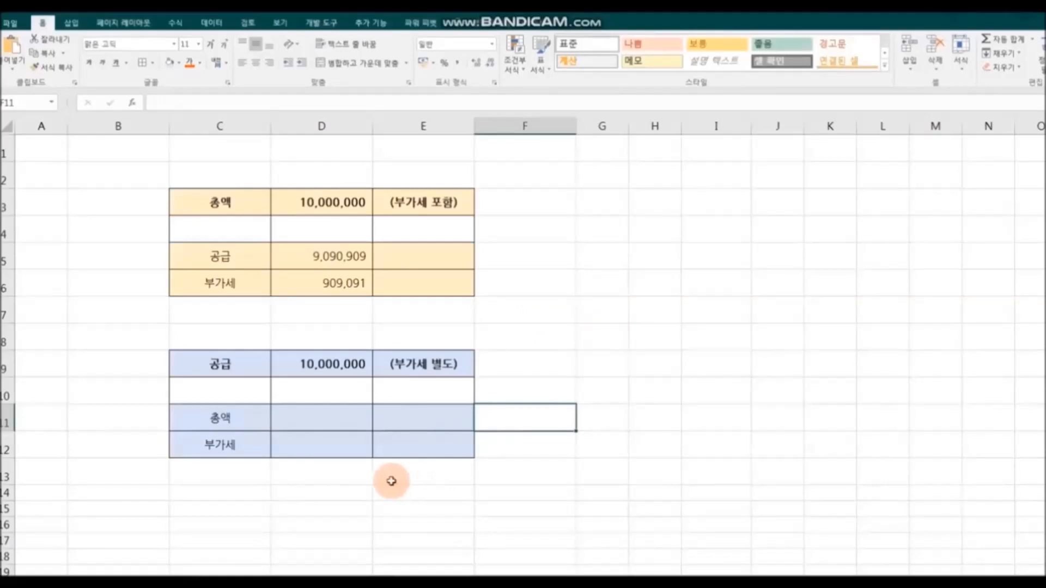
Step: Calculate the VAT (부가세) in D12 of the VAT-excluded table with the formula =D9*10%
left_click(344, 450)
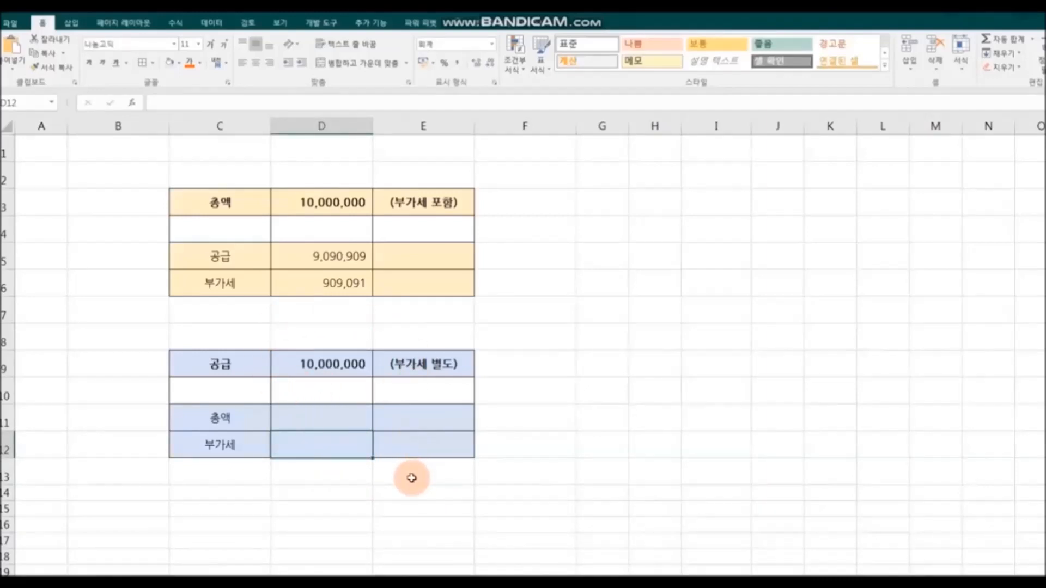
type("=")
left_click(352, 367)
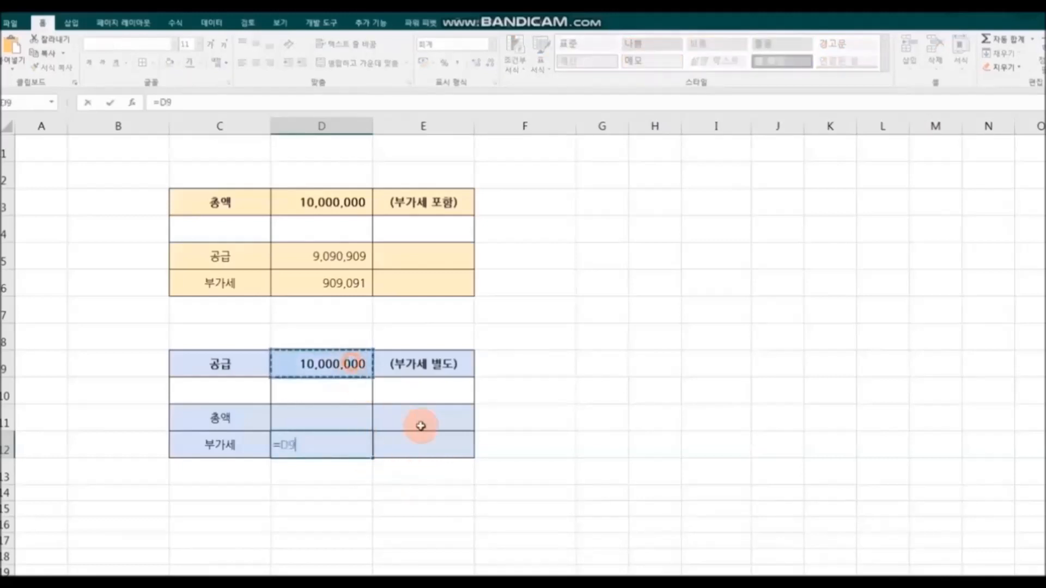
type("*")
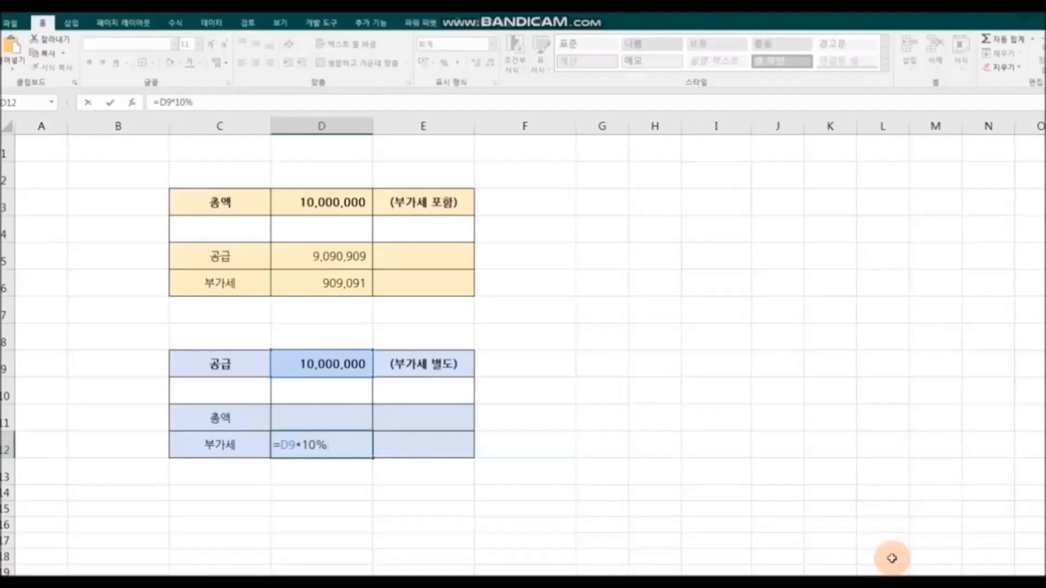
key("Return")
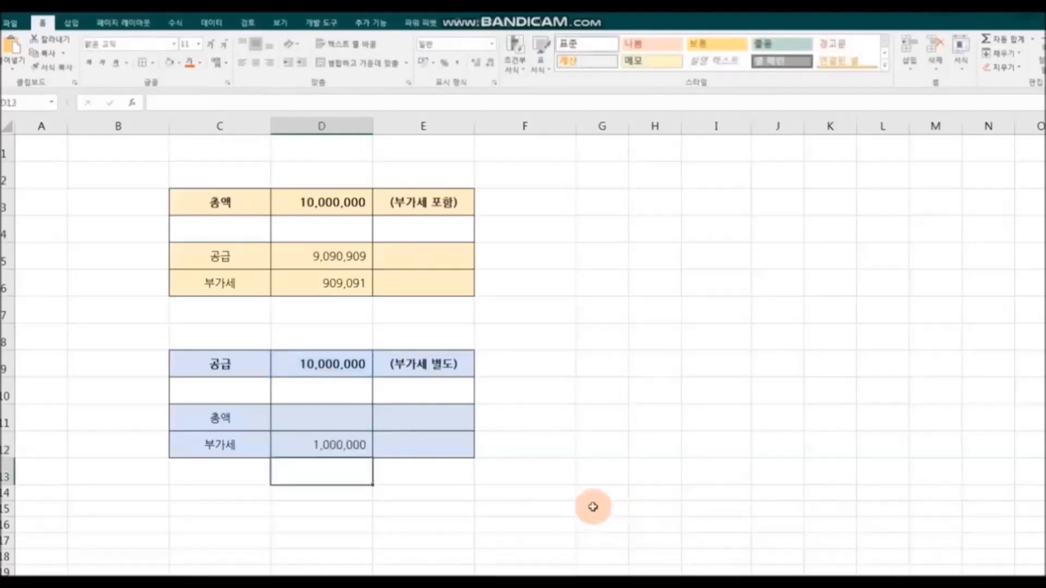
Step: Calculate the total (총액) in D11 of the VAT-excluded table with the formula =D9+D12
left_click(336, 421)
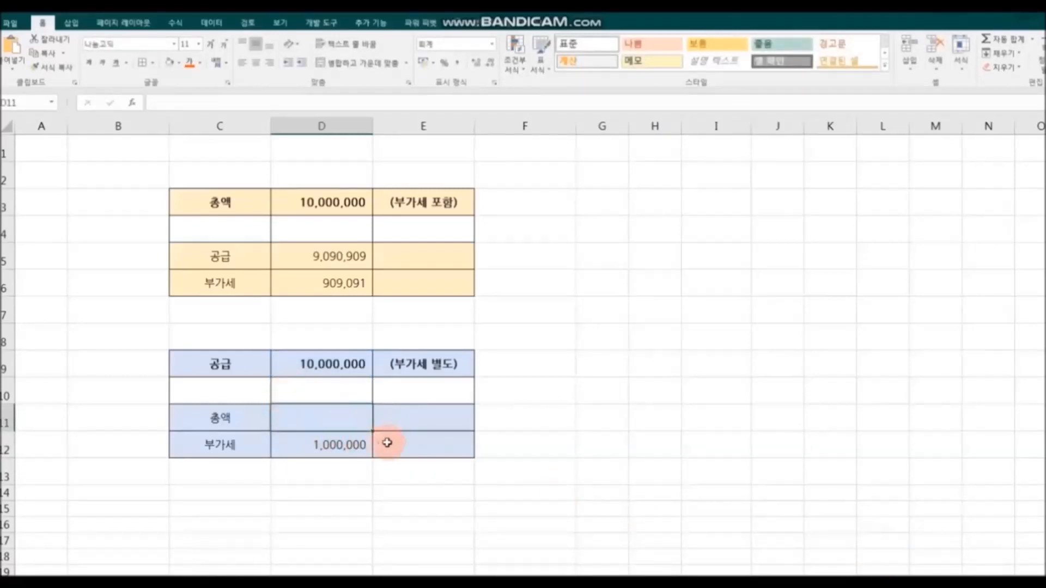
type("=")
left_click(350, 363)
type("+")
left_click(327, 443)
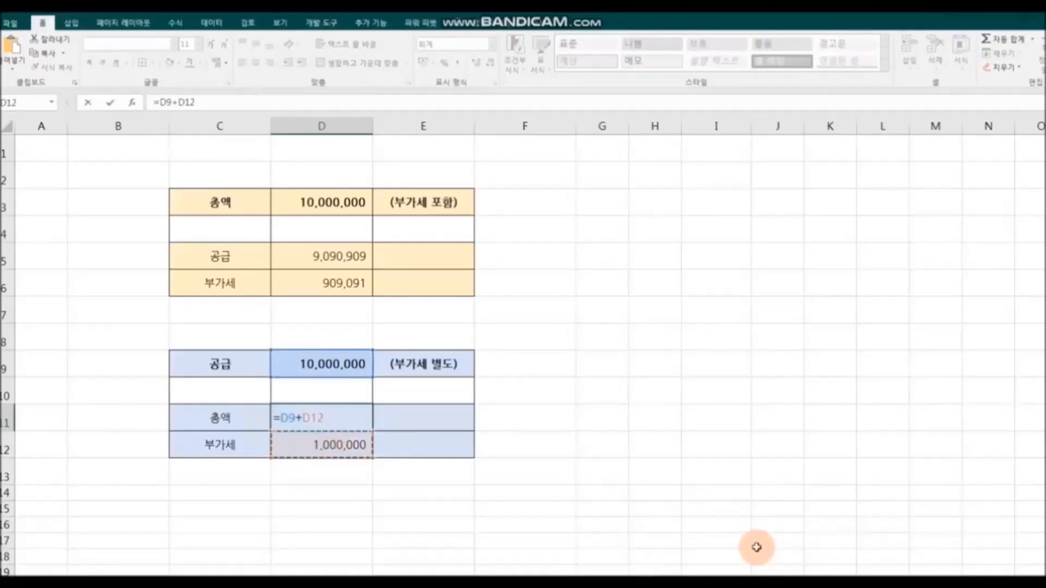
key("Return")
left_click(621, 471)
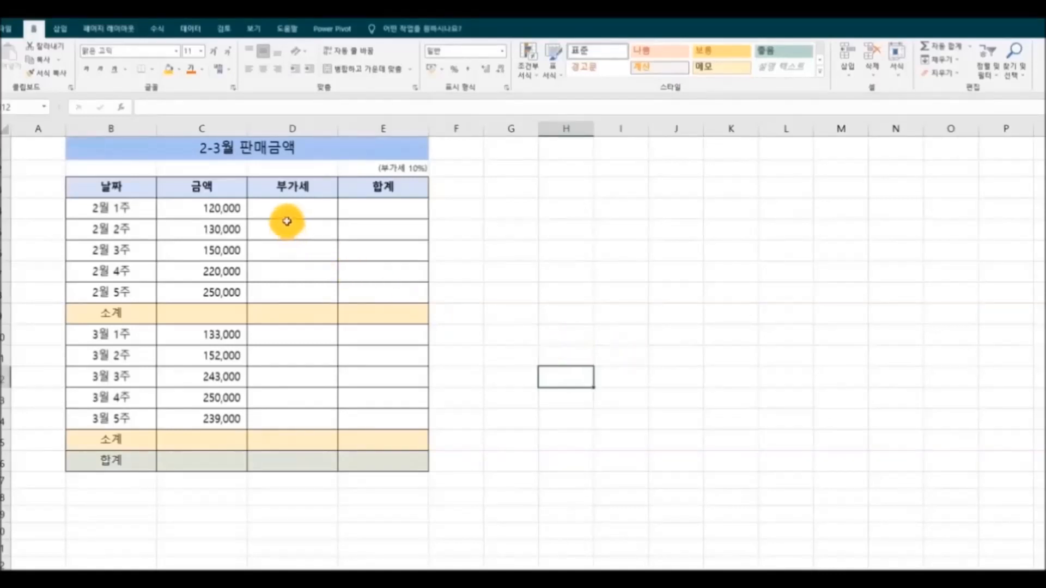
left_click_drag(283, 214, 358, 213)
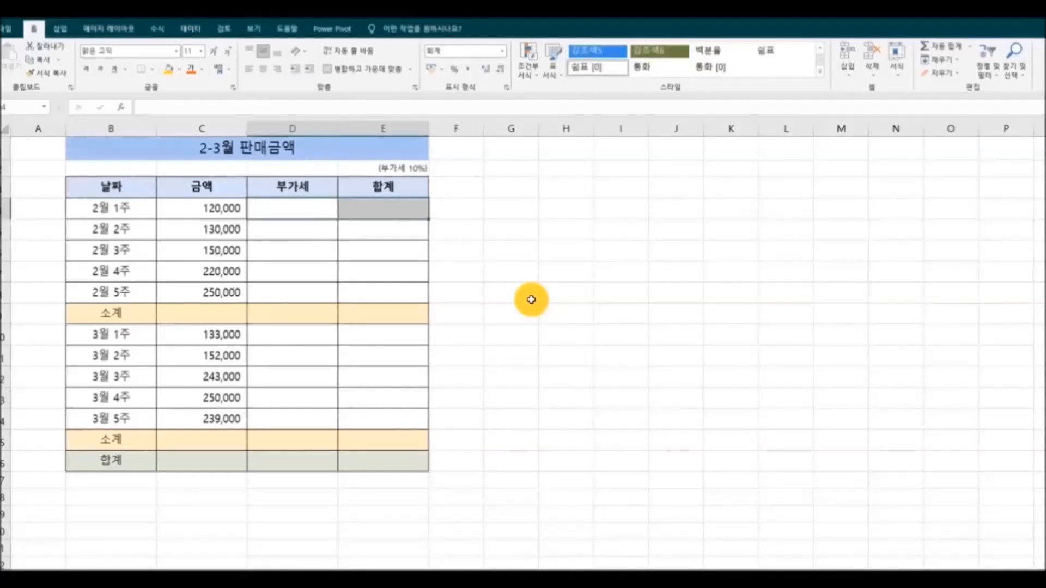
left_click(532, 299)
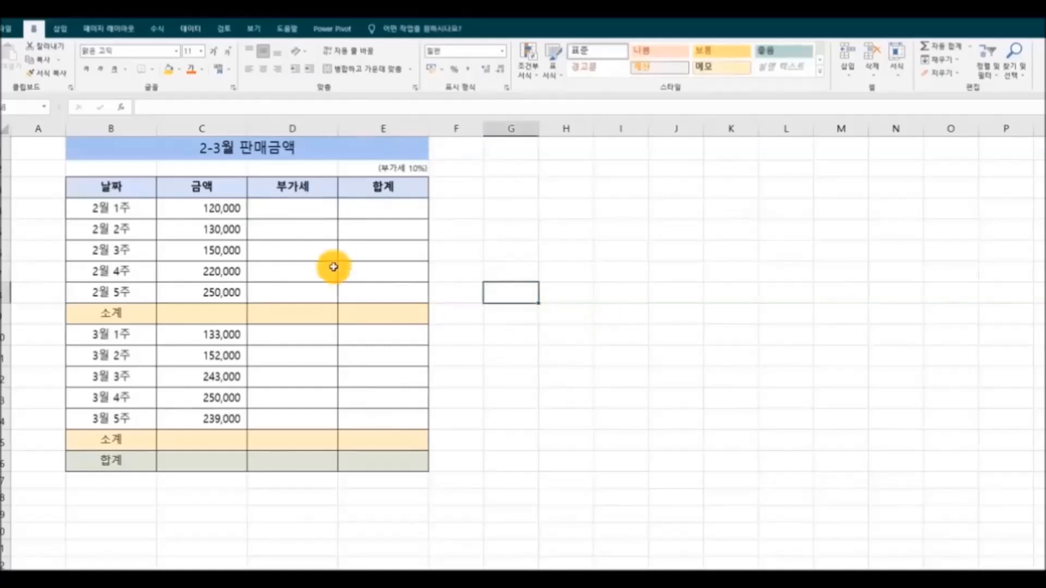
Step: Calculate the 부가세 for 2월 1주 in D4 of the 2-3월 판매금액 table with the formula =C4*0.1
left_click(291, 220)
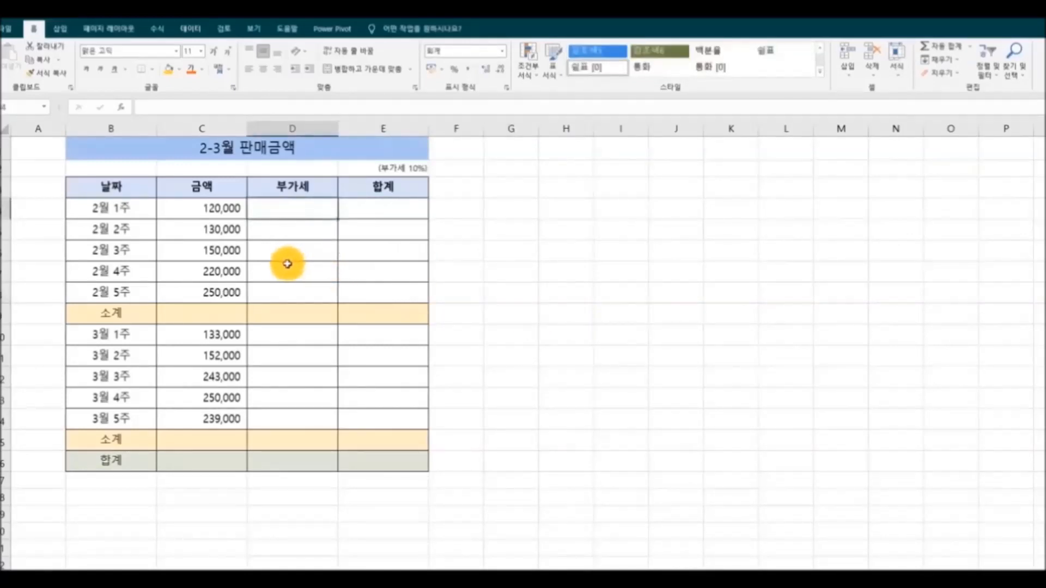
type("=")
left_click(214, 210)
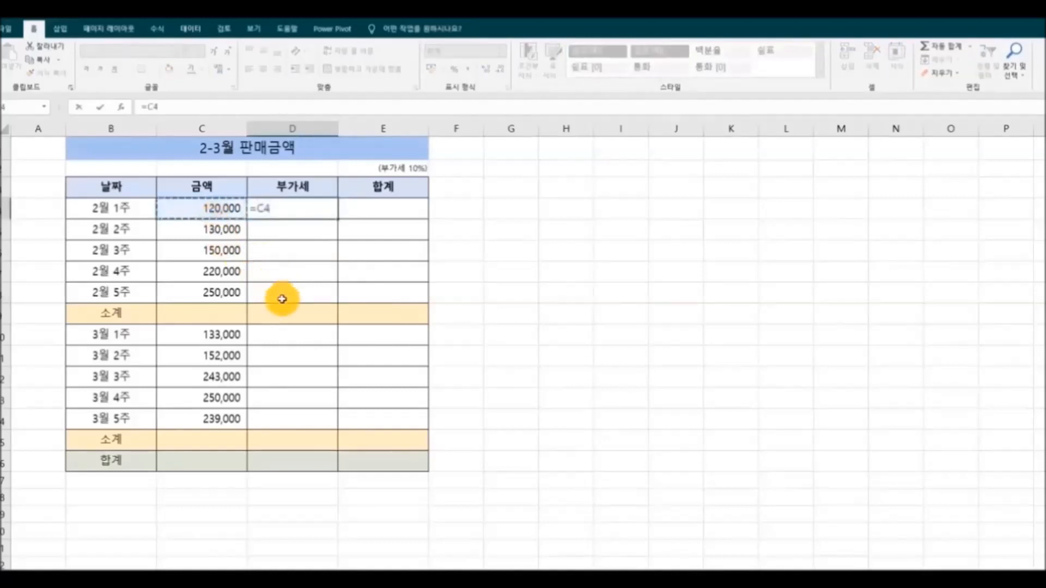
type("*")
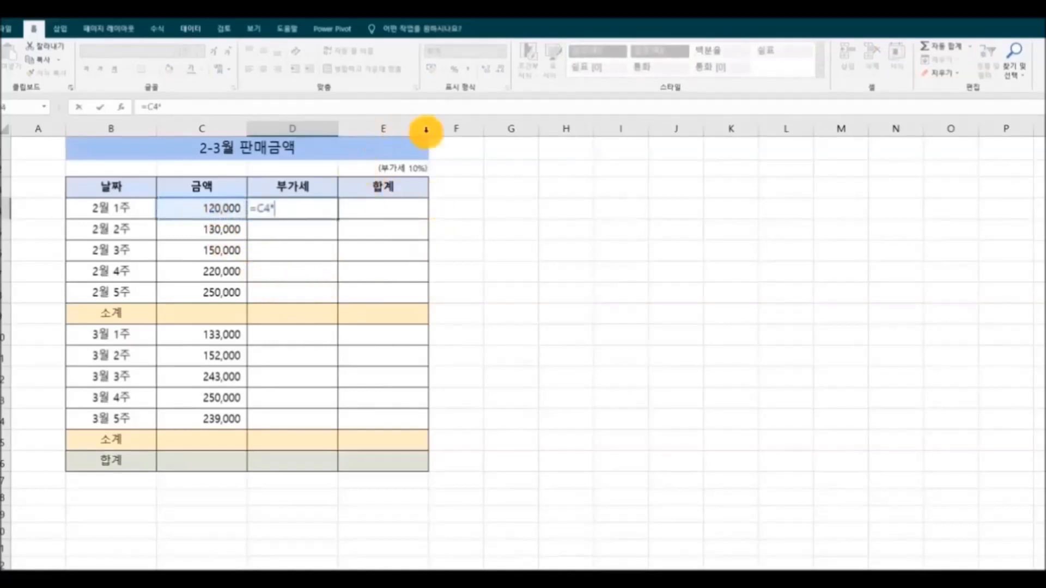
type("0.1")
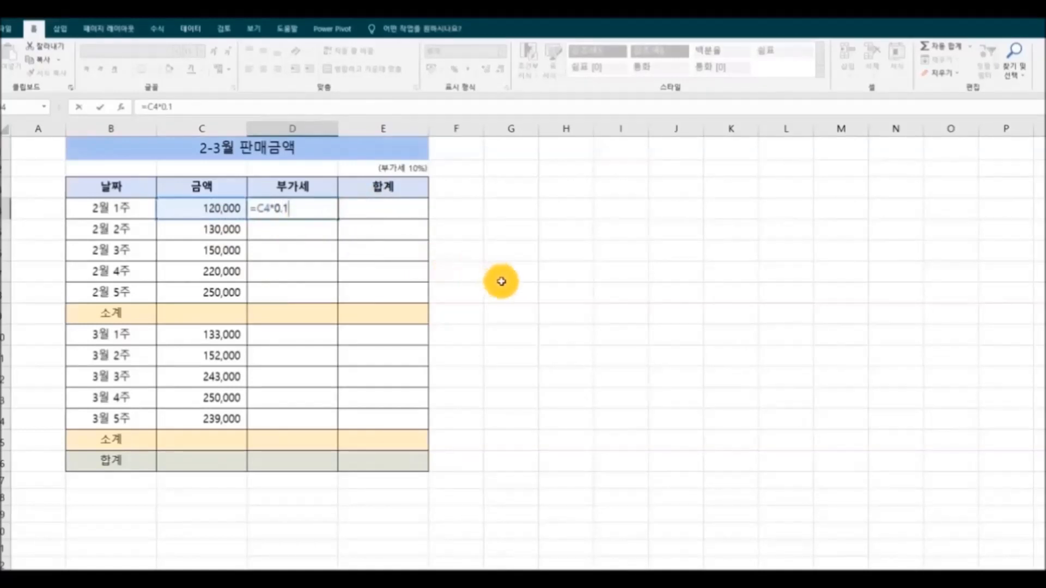
key("Return")
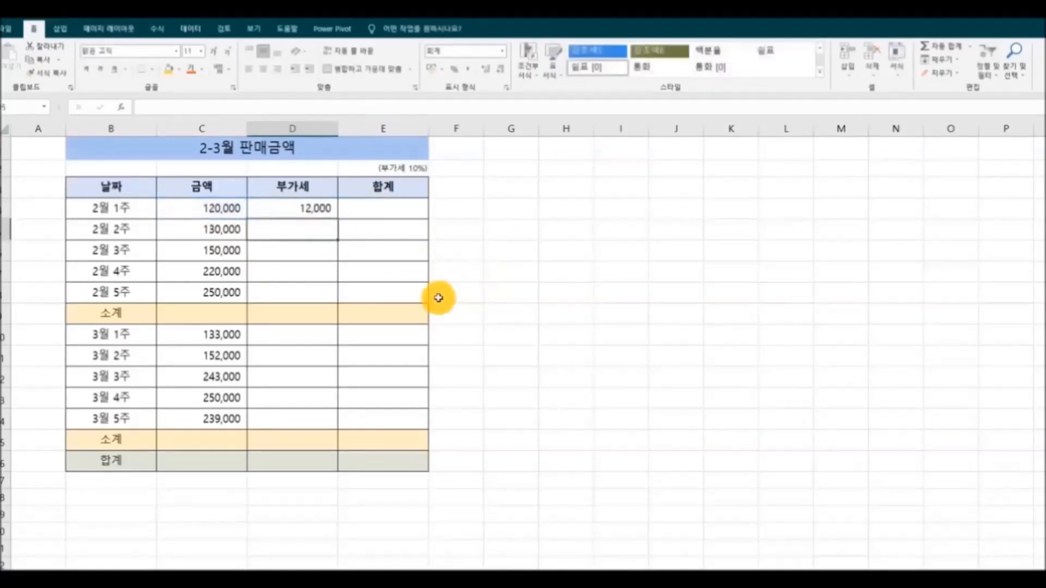
Step: Calculate the 합계 for 2월 1주 in E4 with the formula =C4+D4
left_click(370, 209)
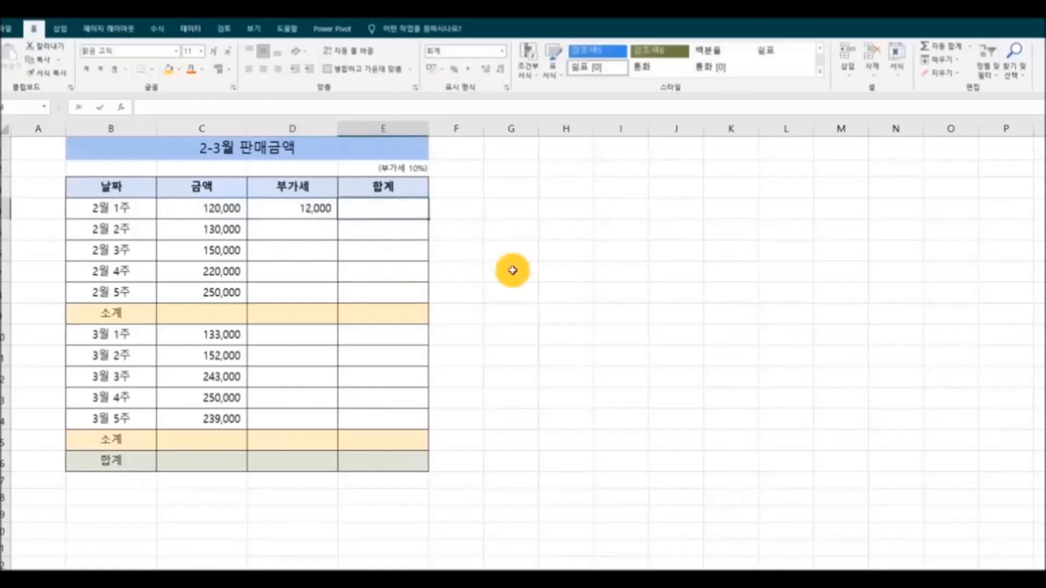
type("=")
left_click(224, 209)
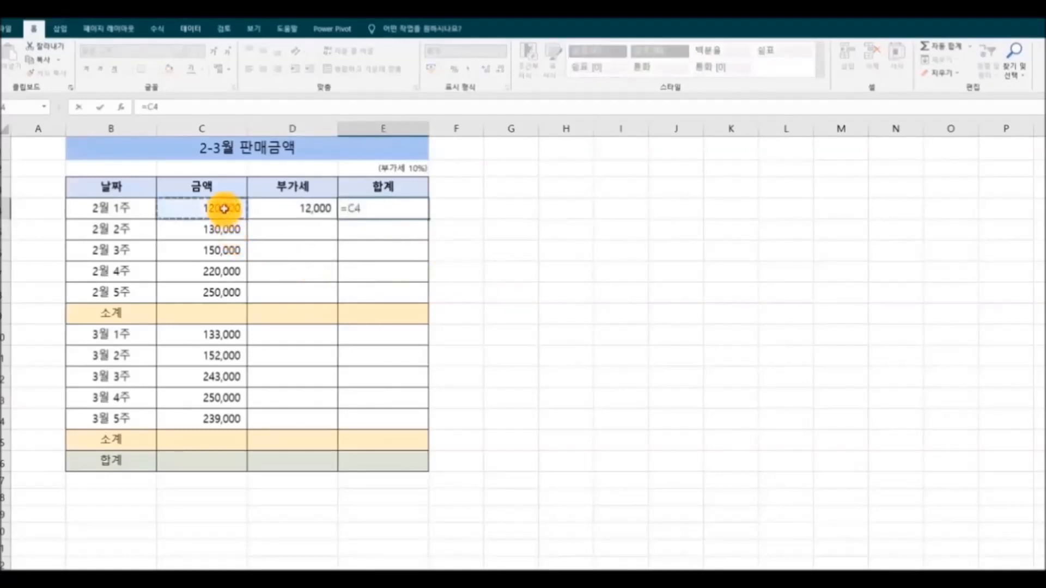
type("+")
left_click(303, 207)
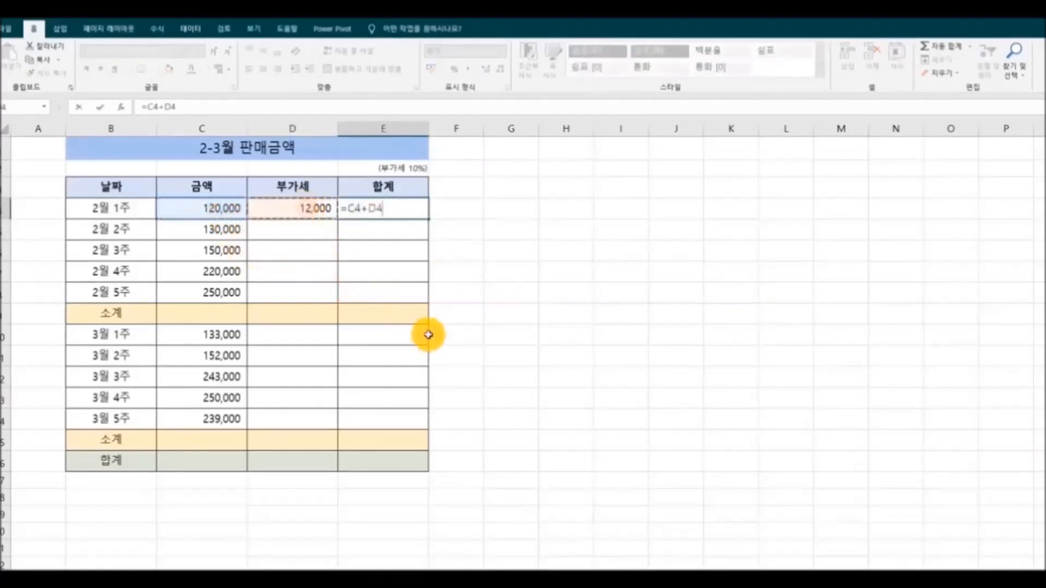
key("Return")
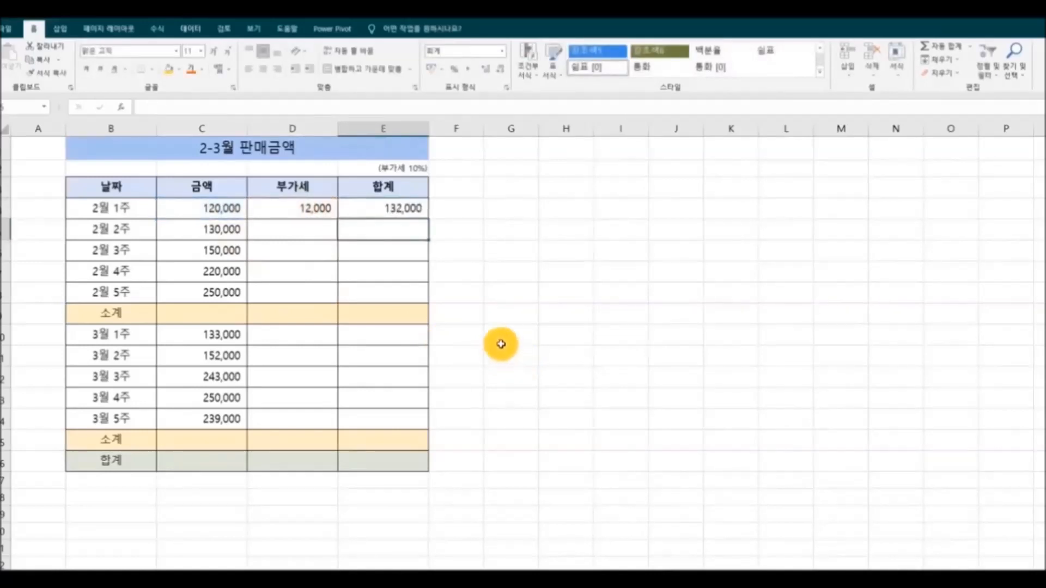
Step: Copy the formulas in D4:E4 into D5:E8 and D10:E14 together, skipping the 소계 rows
left_click_drag(270, 210, 371, 211)
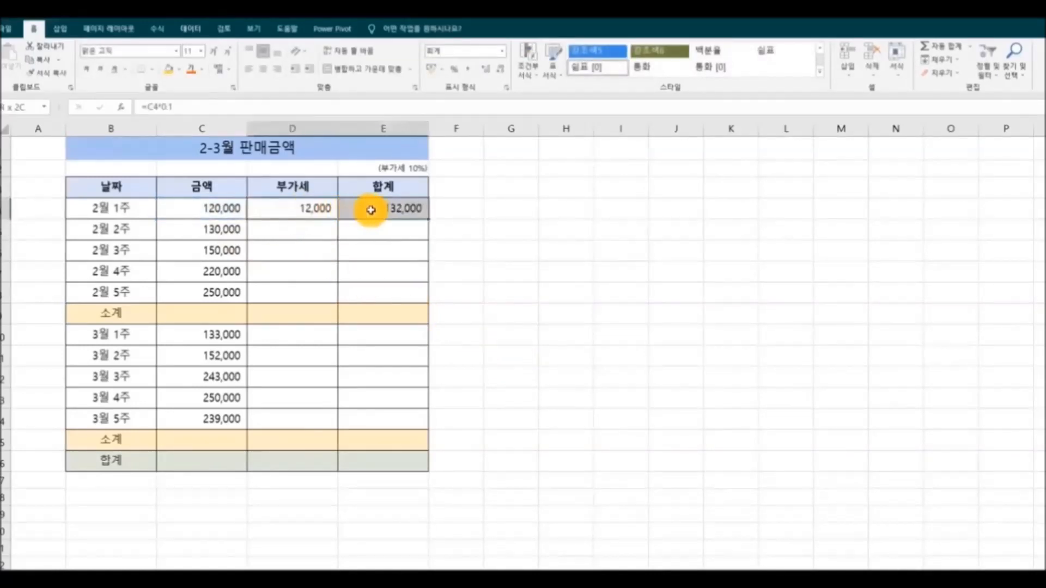
right_click(371, 210)
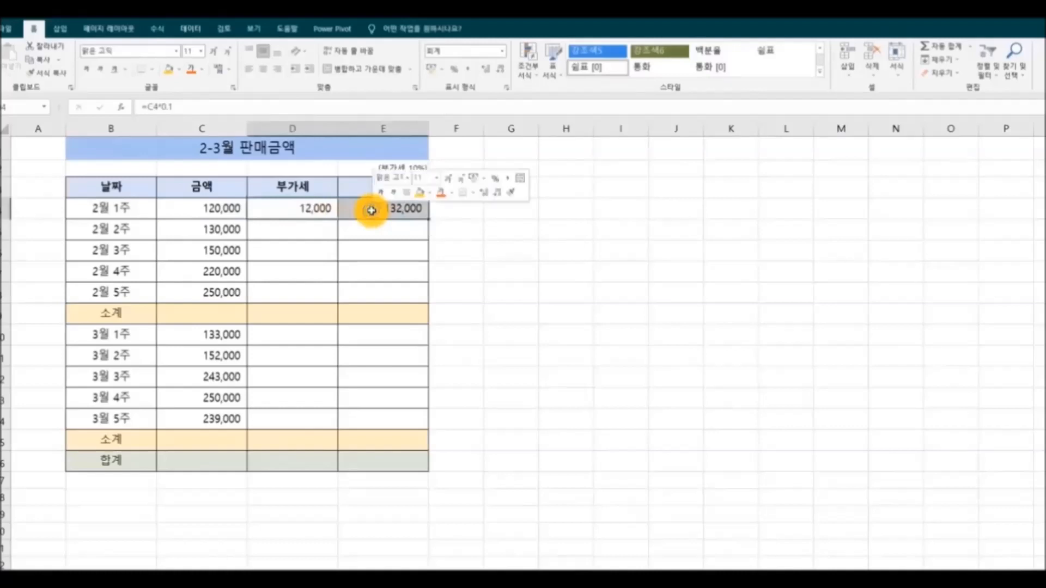
left_click(398, 237)
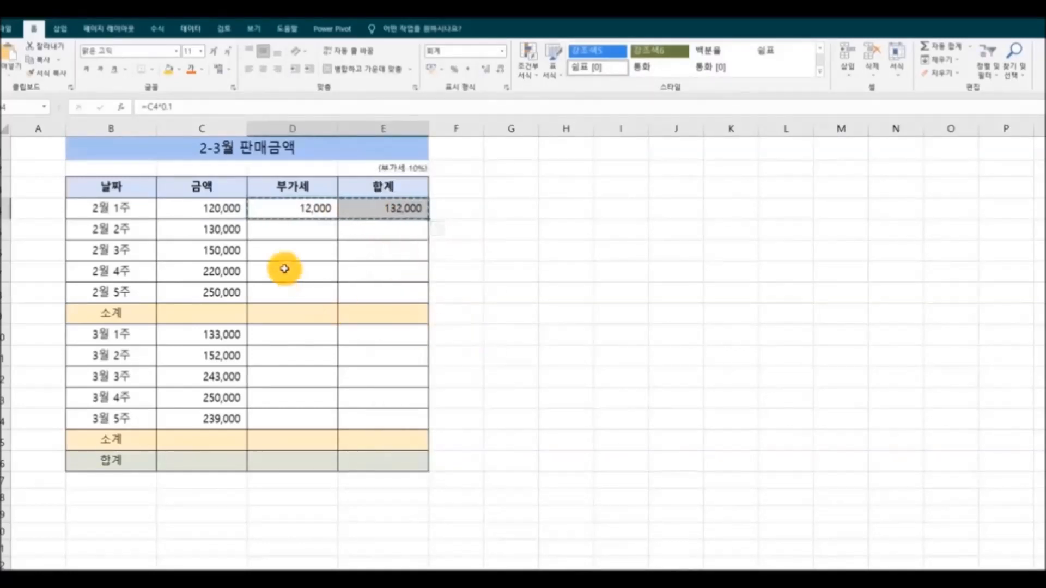
left_click_drag(267, 230, 374, 290)
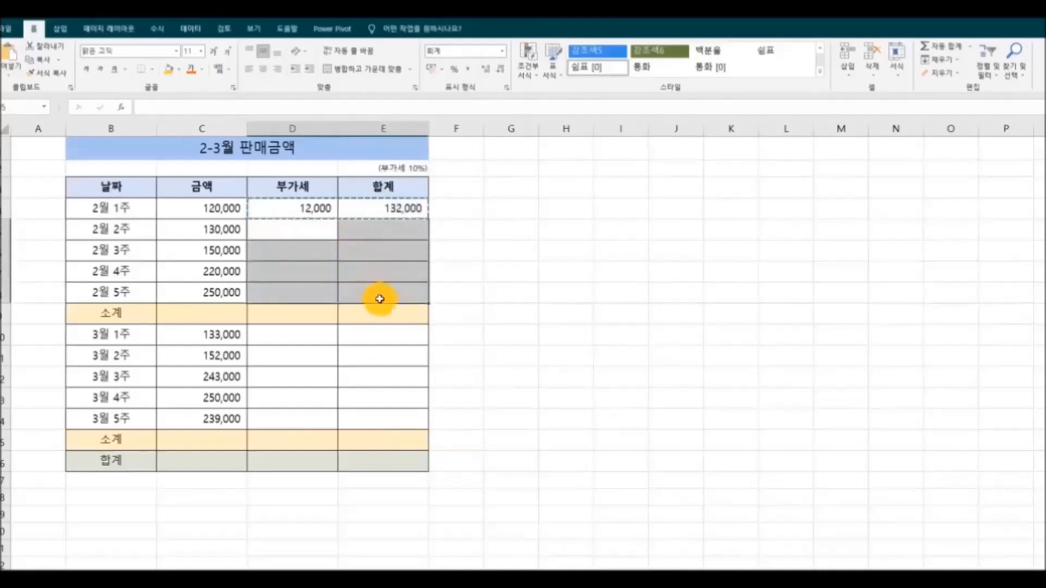
left_click_drag(273, 335, 385, 413)
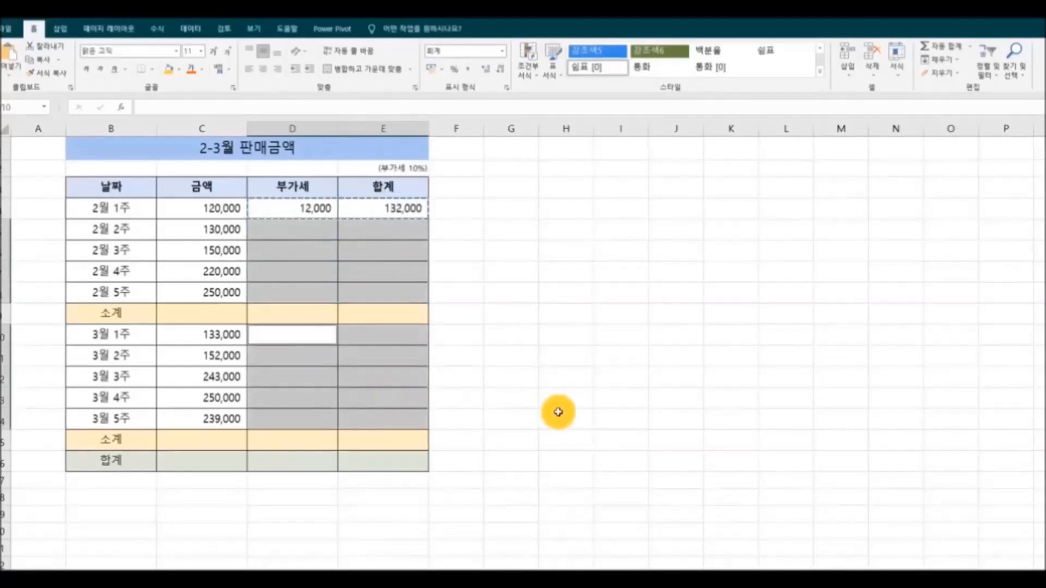
key("ctrl+v")
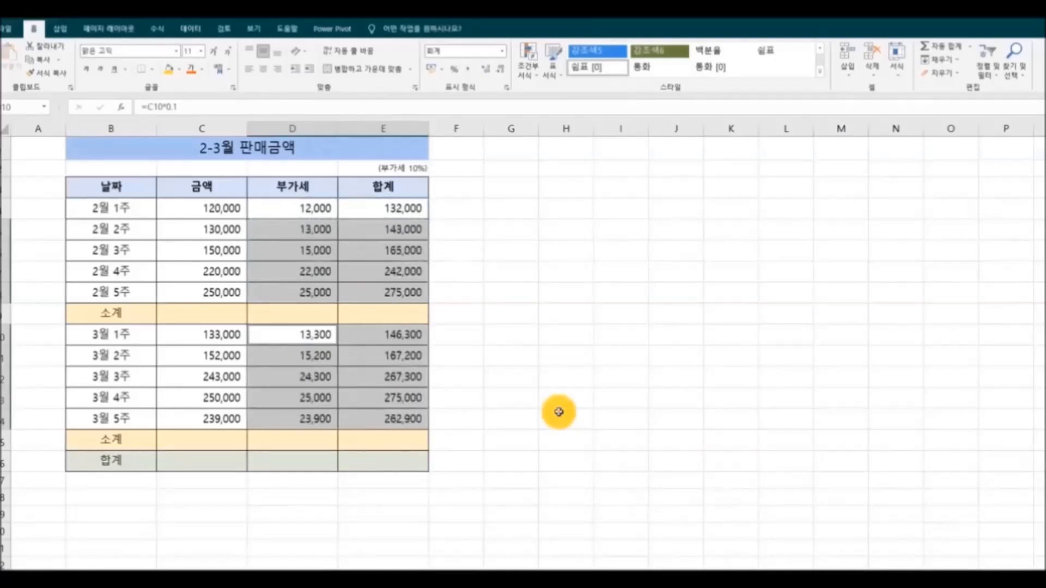
left_click(558, 411)
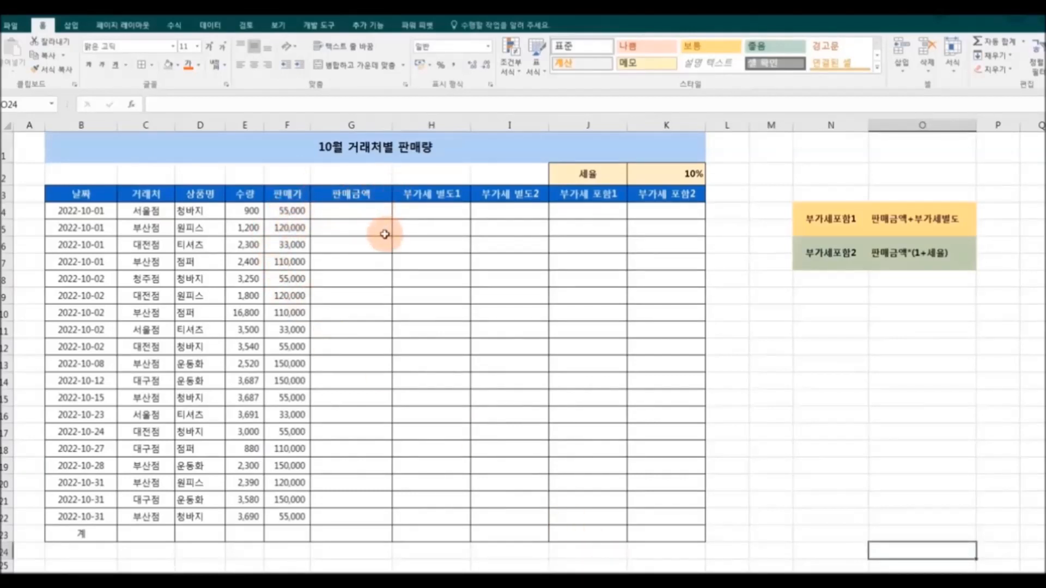
Step: Calculate the 판매금액 in G4 of the 10월 거래처별 판매량 table with =E4*F4 and fill the formula down through G23
left_click(374, 214)
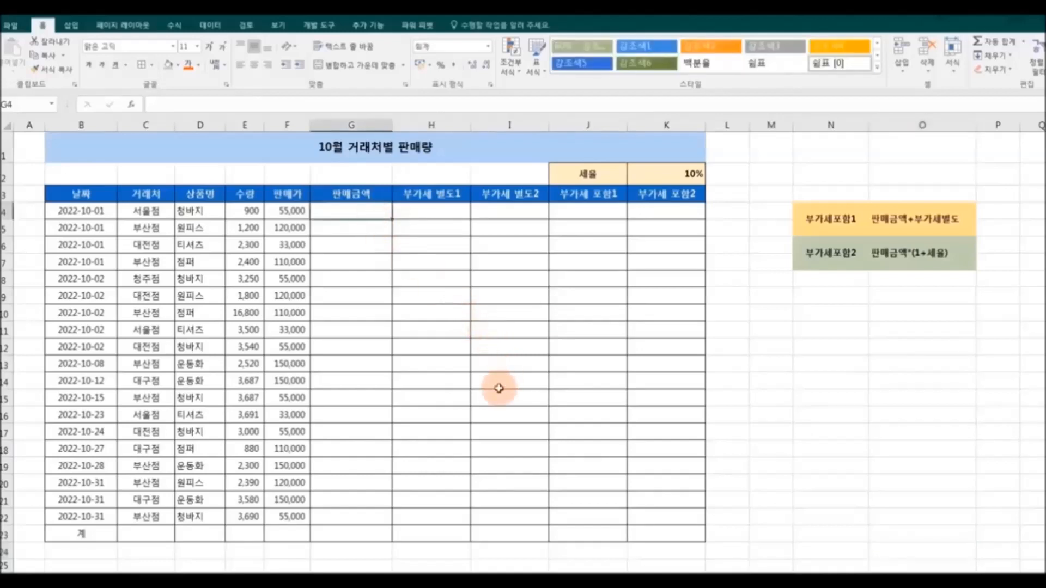
type("=")
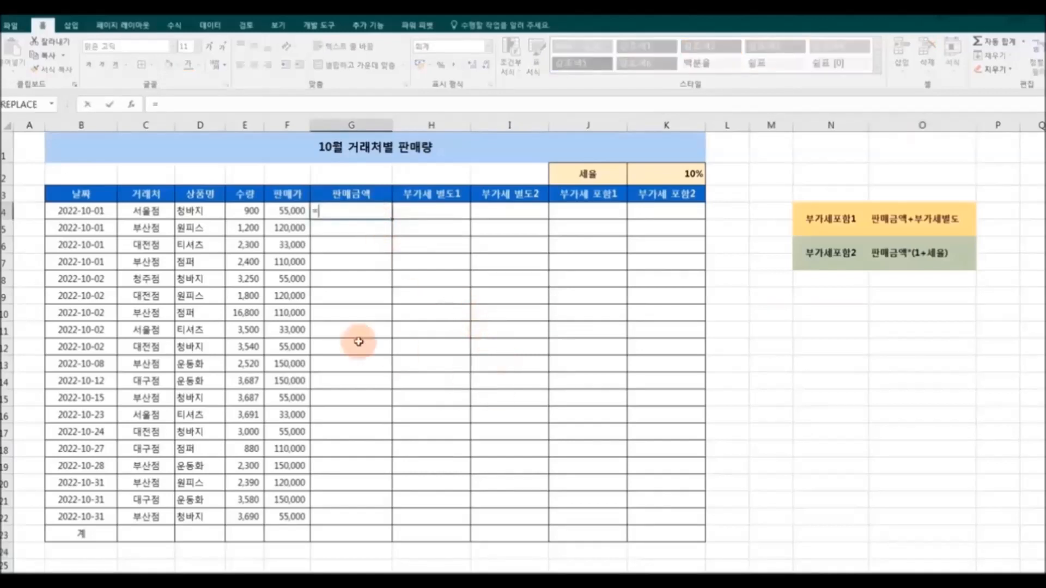
left_click(243, 215)
type("*")
left_click(283, 218)
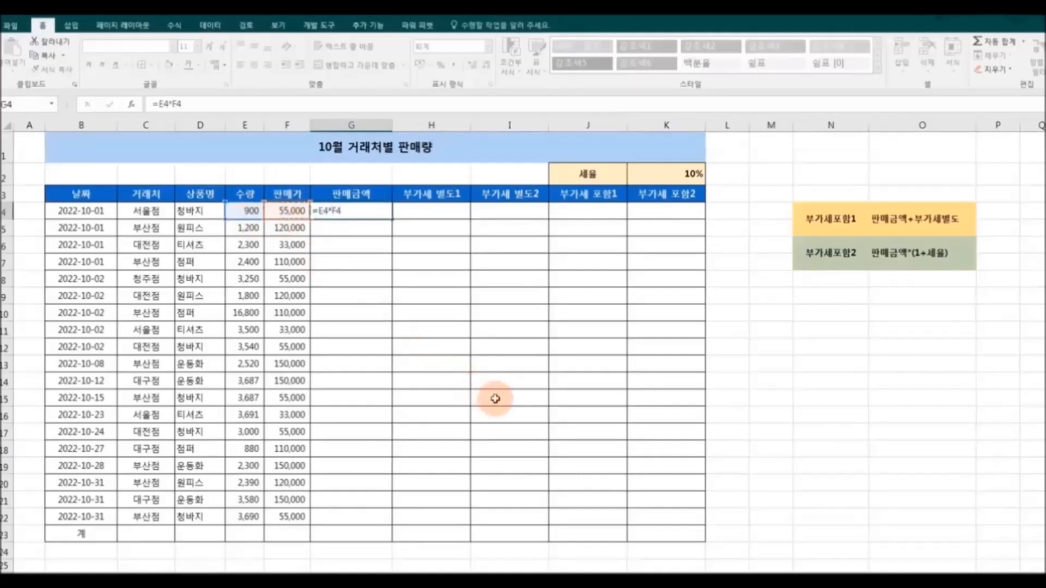
key("Return")
left_click(350, 211)
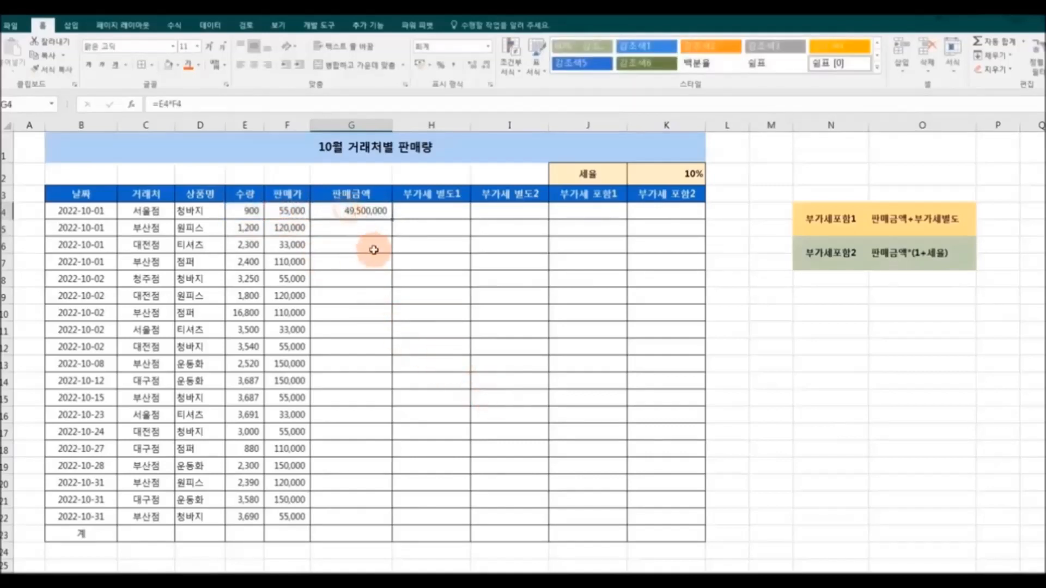
double_click(392, 221)
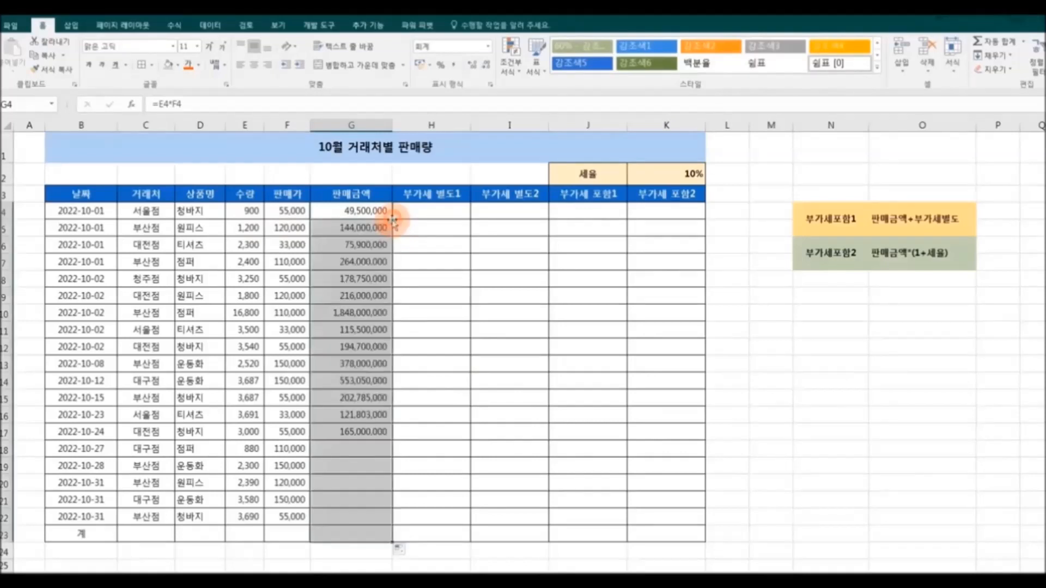
Step: Calculate the 부가세 별도1 in H4 with the formula =G4*10% and fill it down through H23
left_click(381, 244)
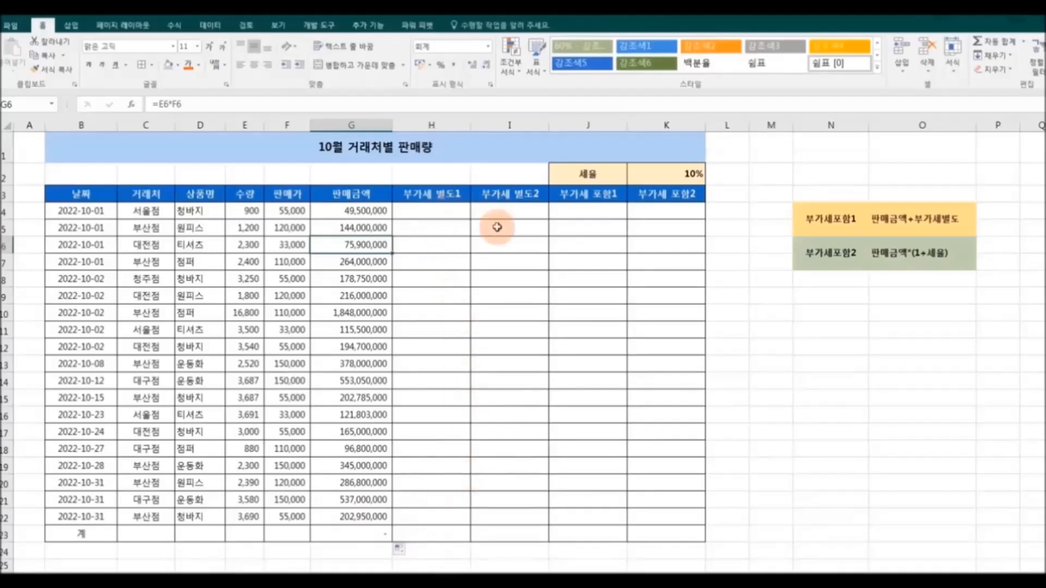
left_click(446, 212)
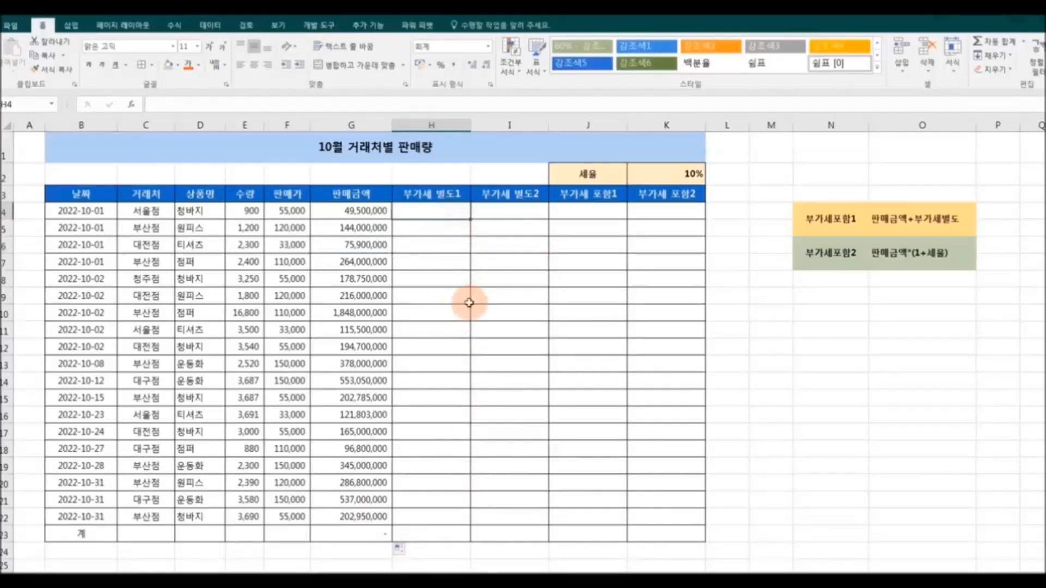
type("=")
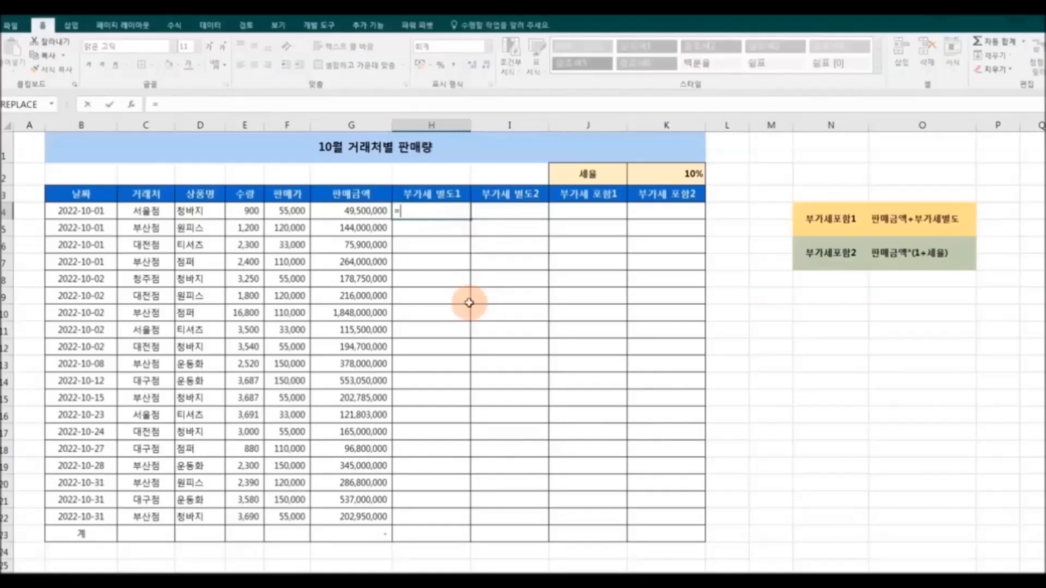
left_click(337, 213)
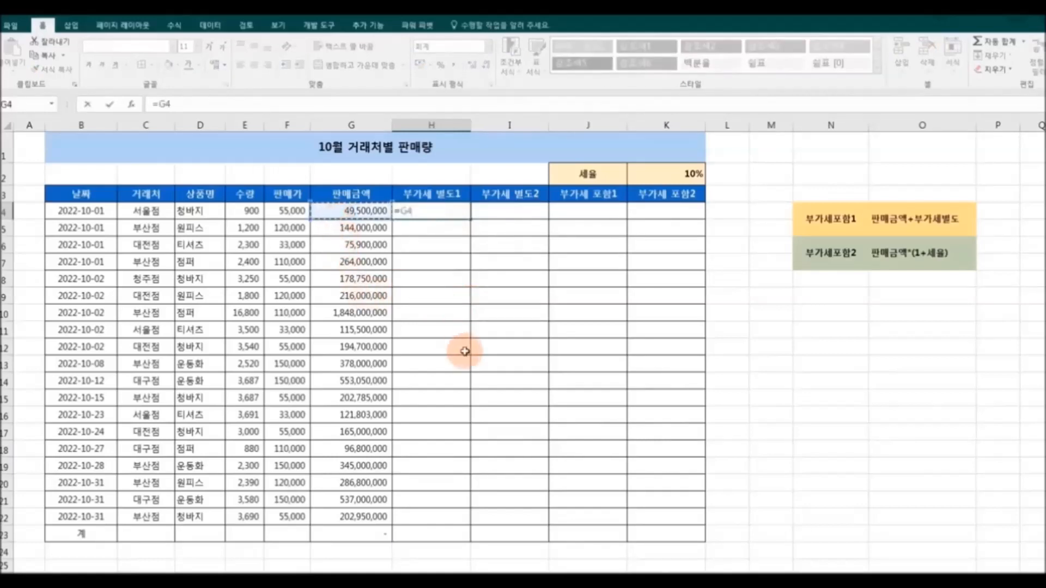
type("*")
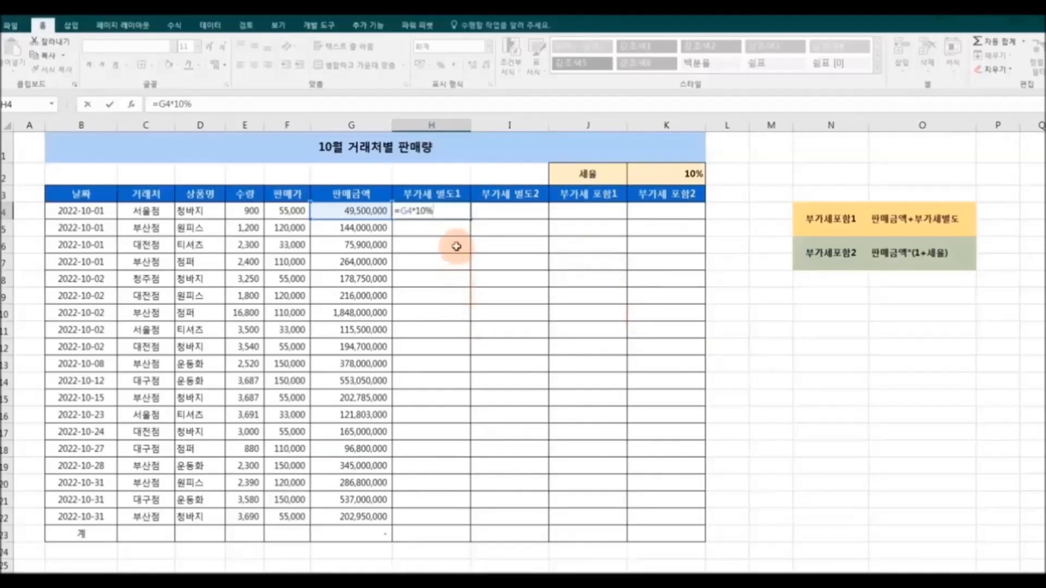
key("Return")
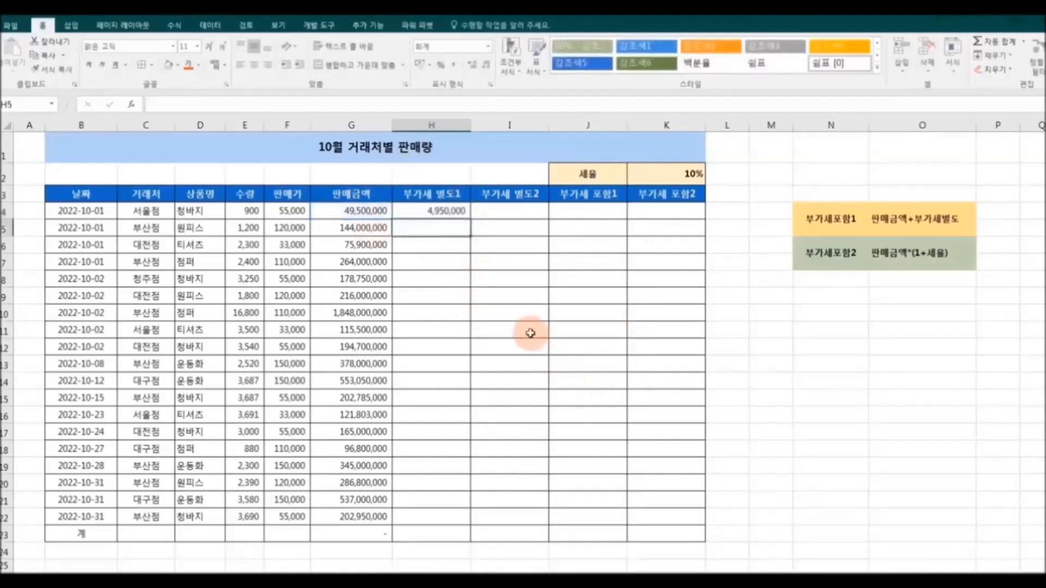
left_click(439, 211)
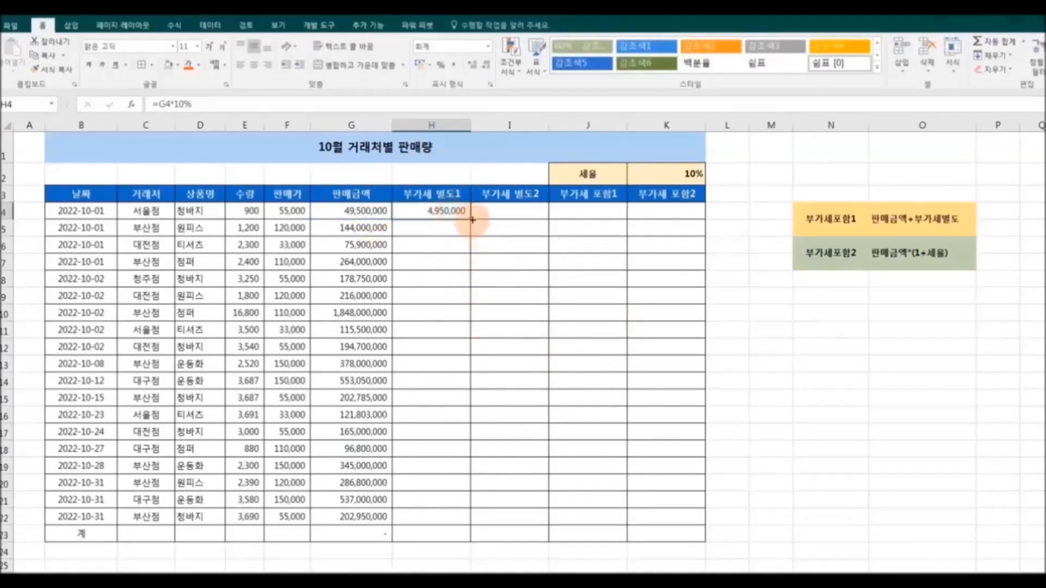
double_click(472, 219)
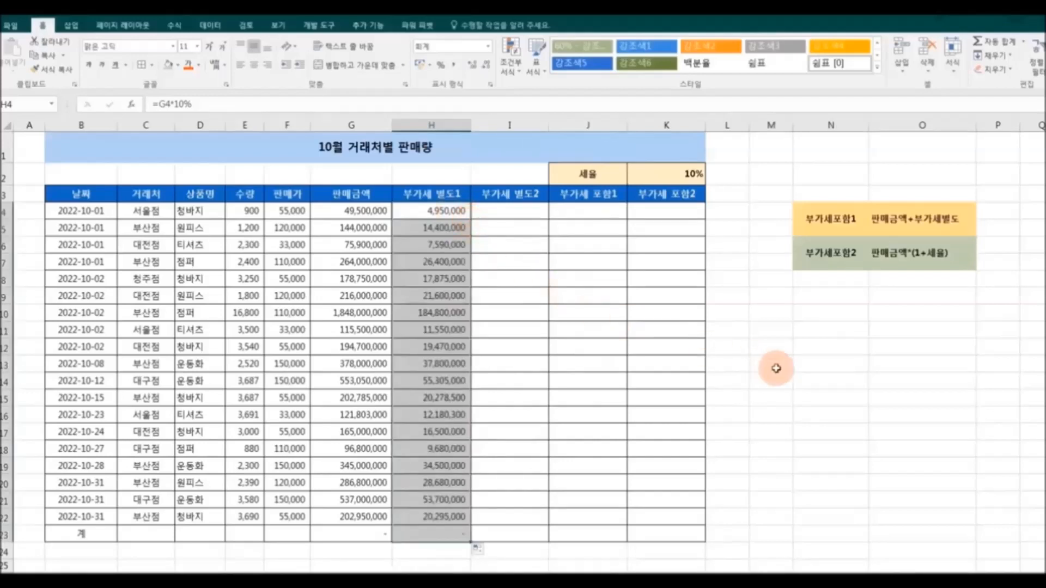
left_click(799, 373)
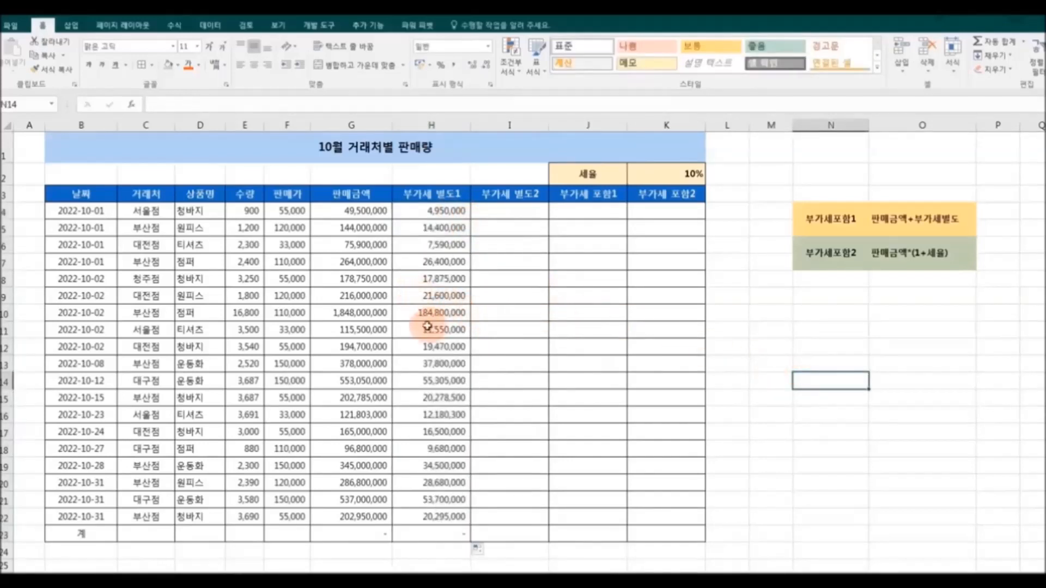
Step: Calculate the 부가세 별도2 in I4 by multiplying the 판매금액 by the 세율 cell with =G4*K2
left_click(510, 211)
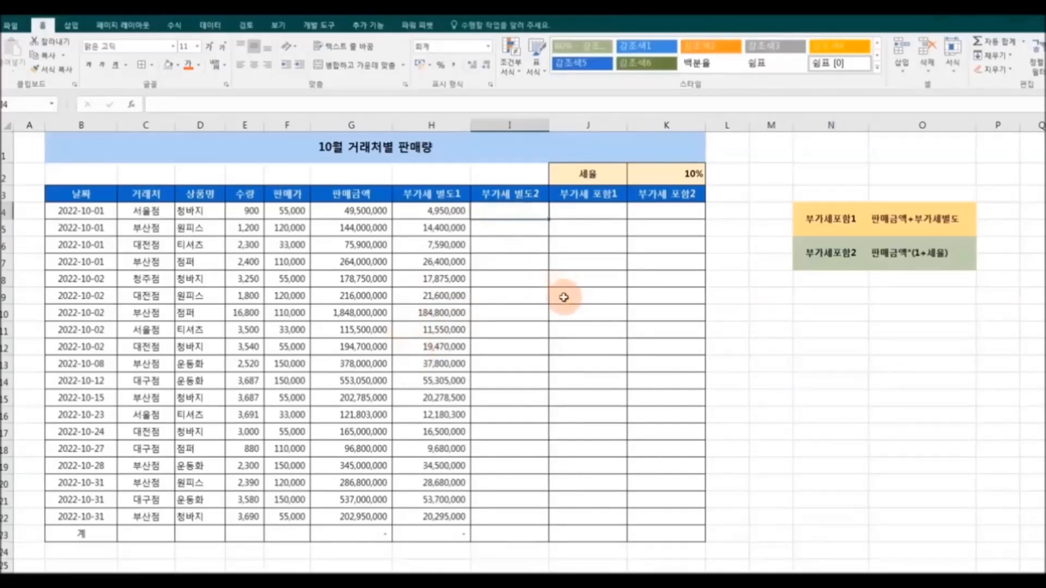
type("=")
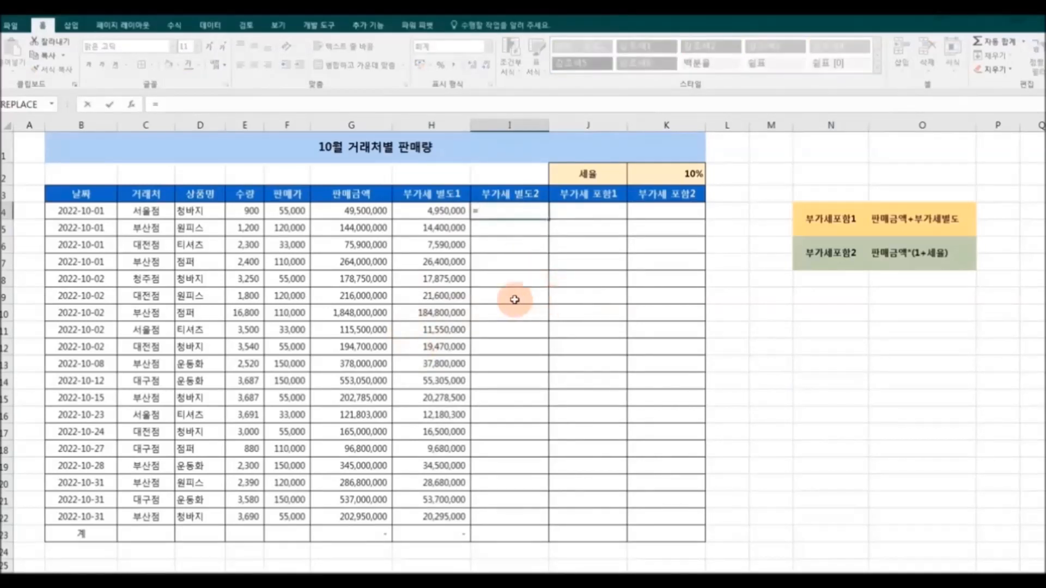
left_click(369, 216)
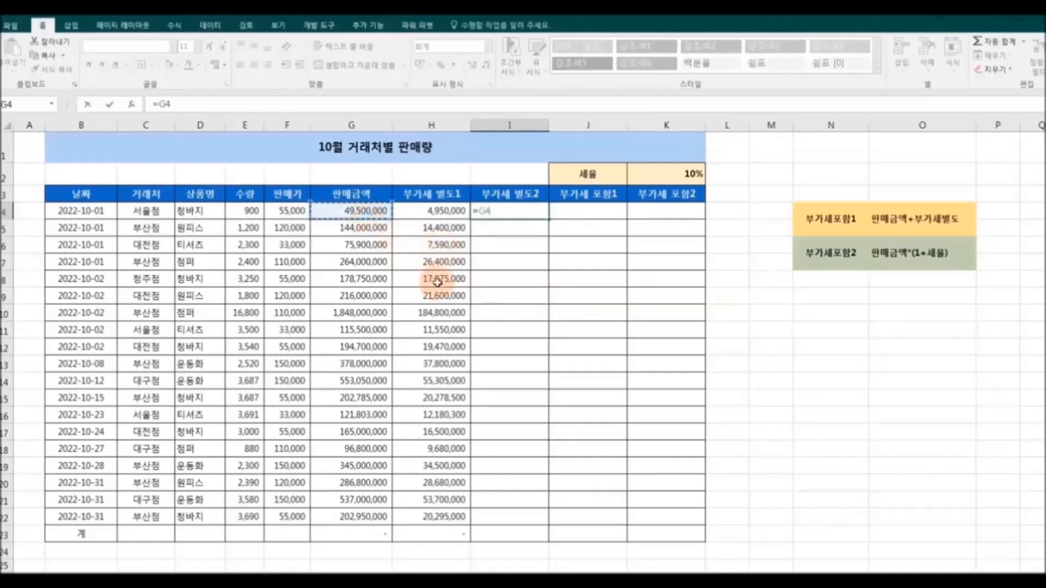
type("*")
left_click(678, 175)
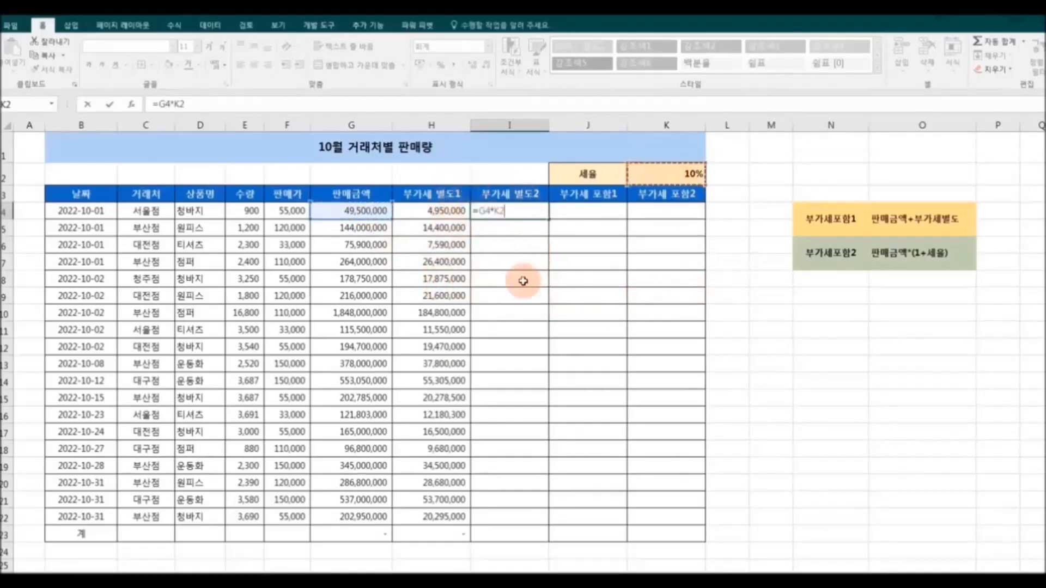
key("Return")
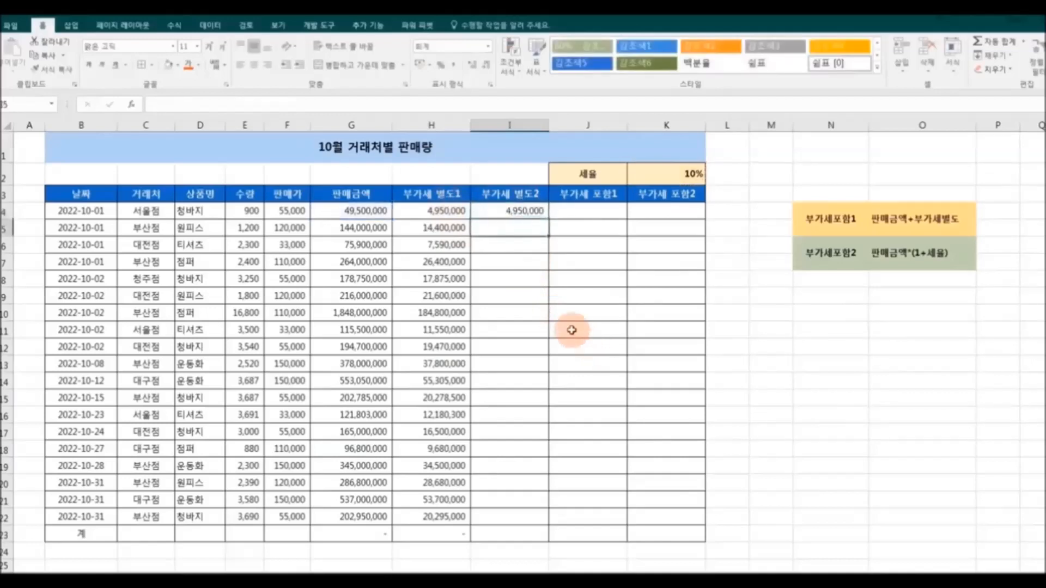
Step: Try to fill the I4 formula down through I23 and check the copied formulas in I8 and I5
left_click(510, 210)
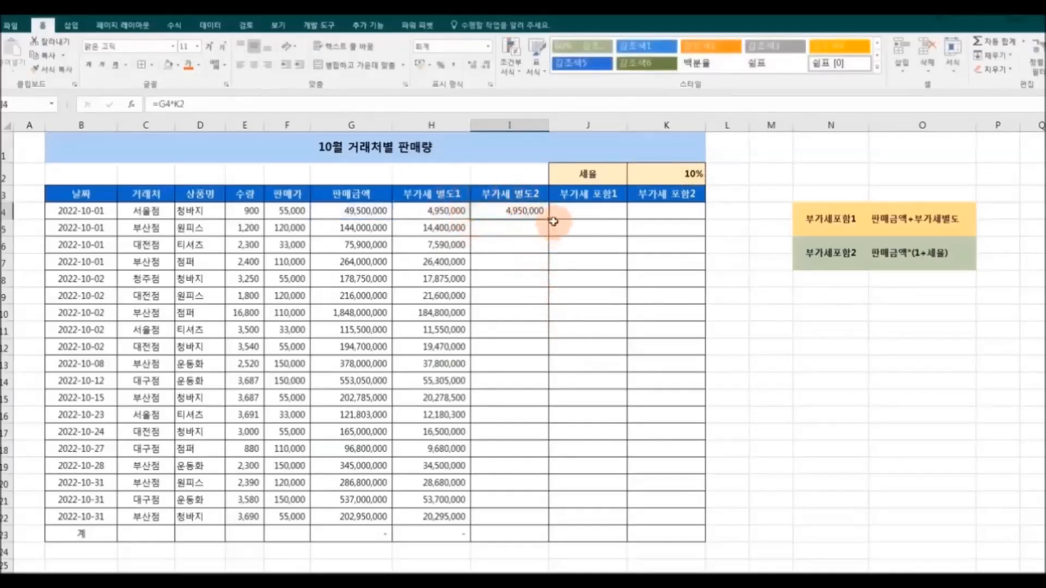
double_click(549, 219)
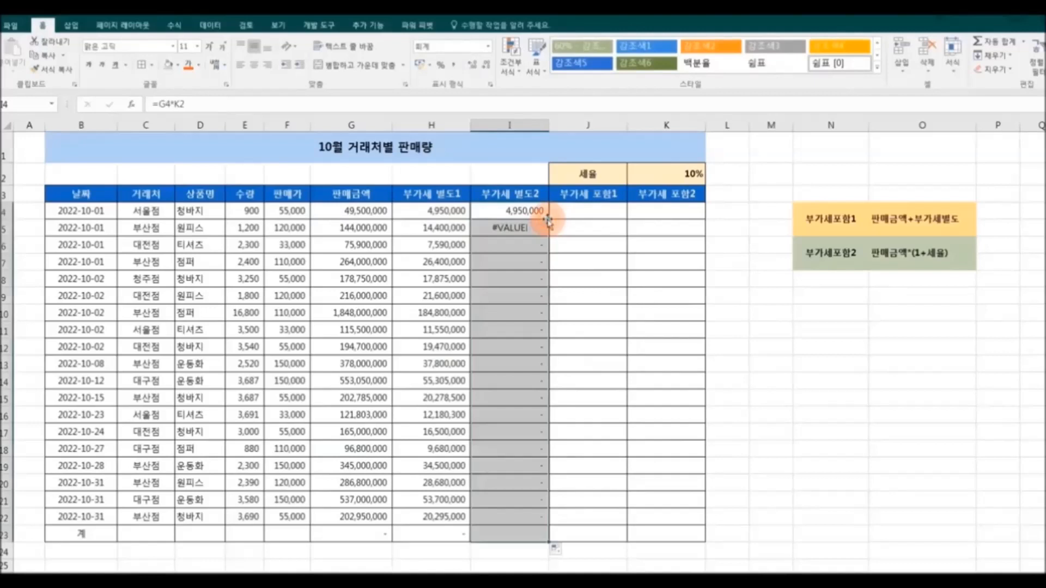
left_click(541, 280)
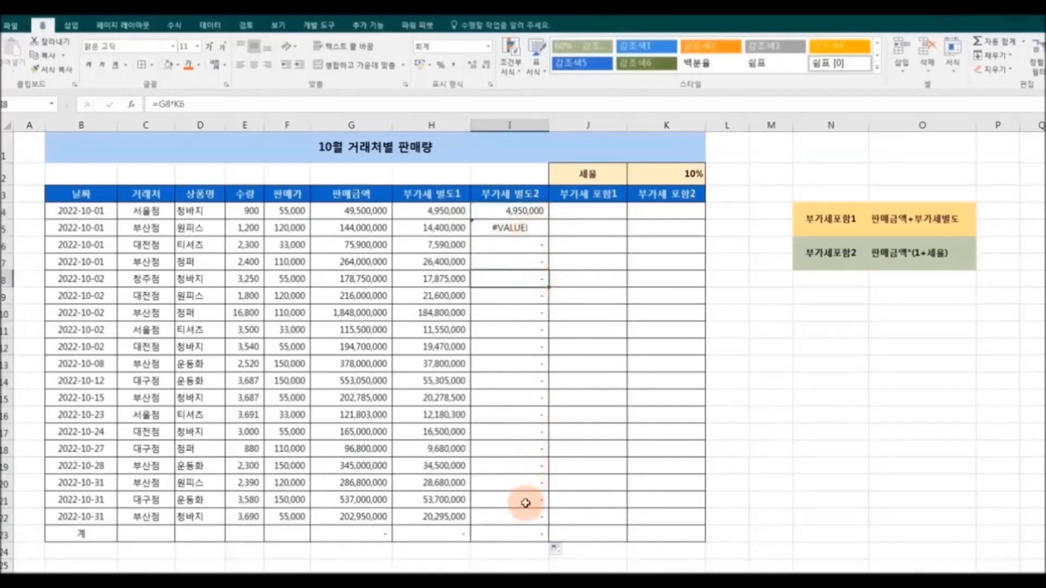
left_click(520, 233)
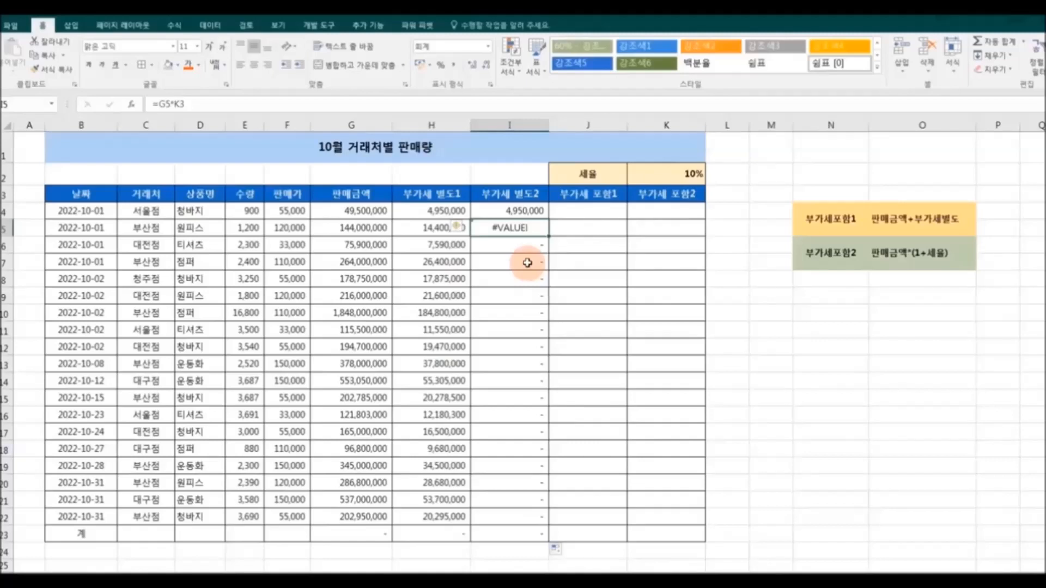
Step: Make the 세율 reference in I4 absolute as =G4*$K$2 and fill the formula down through I23
left_click(522, 211)
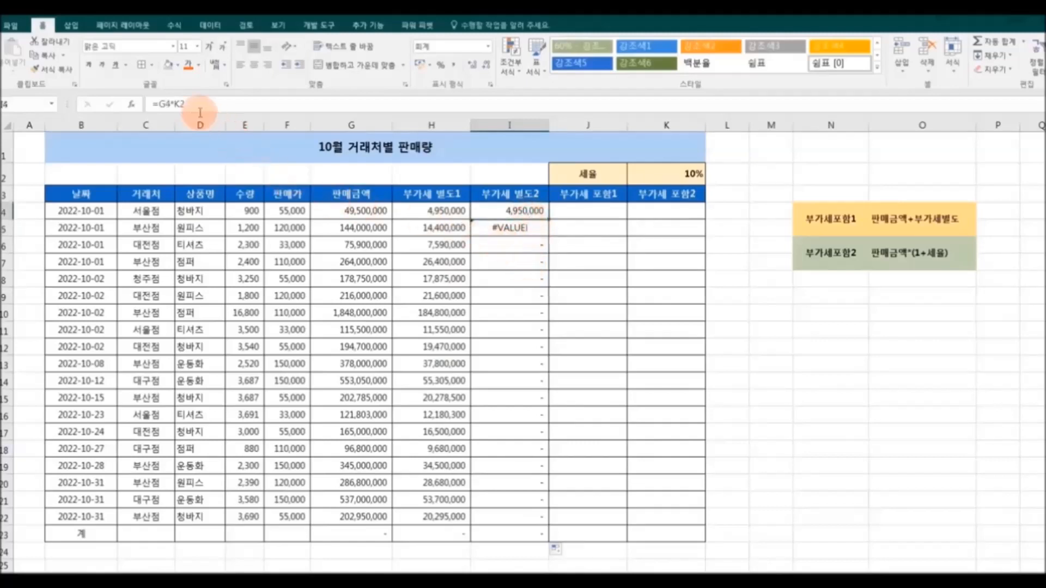
left_click(182, 104)
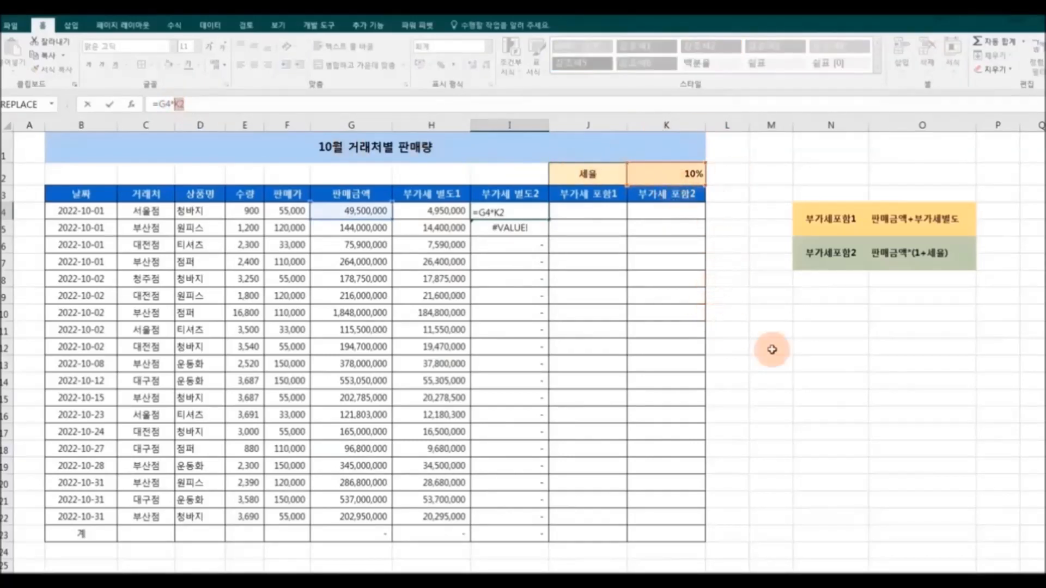
key("F4")
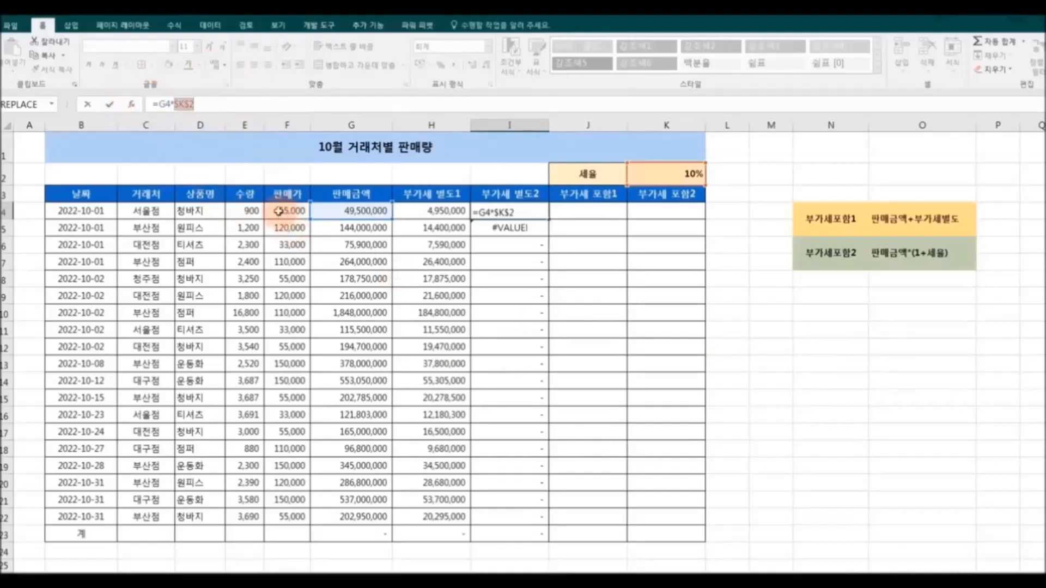
key("Return")
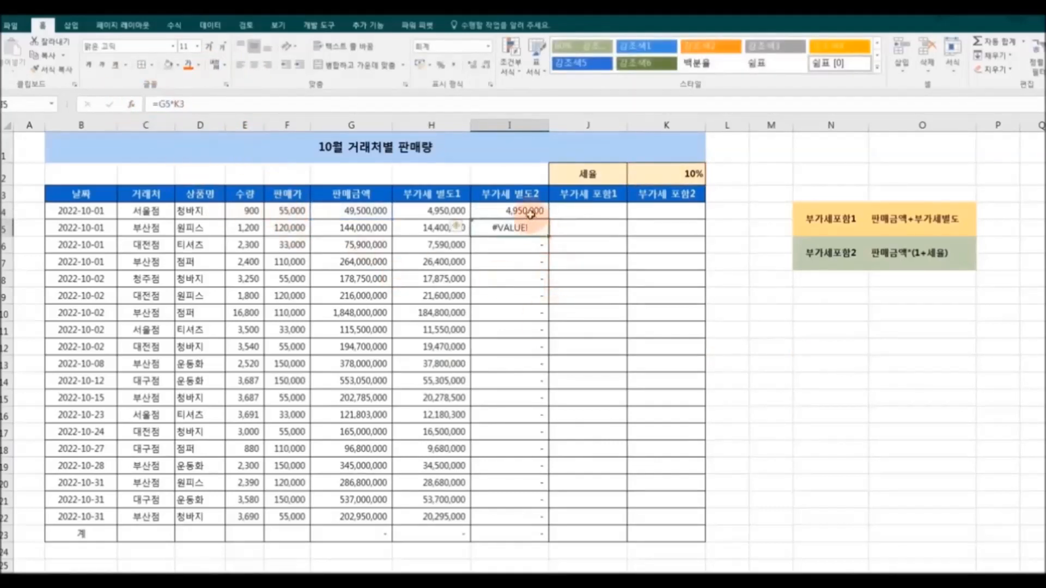
left_click(530, 214)
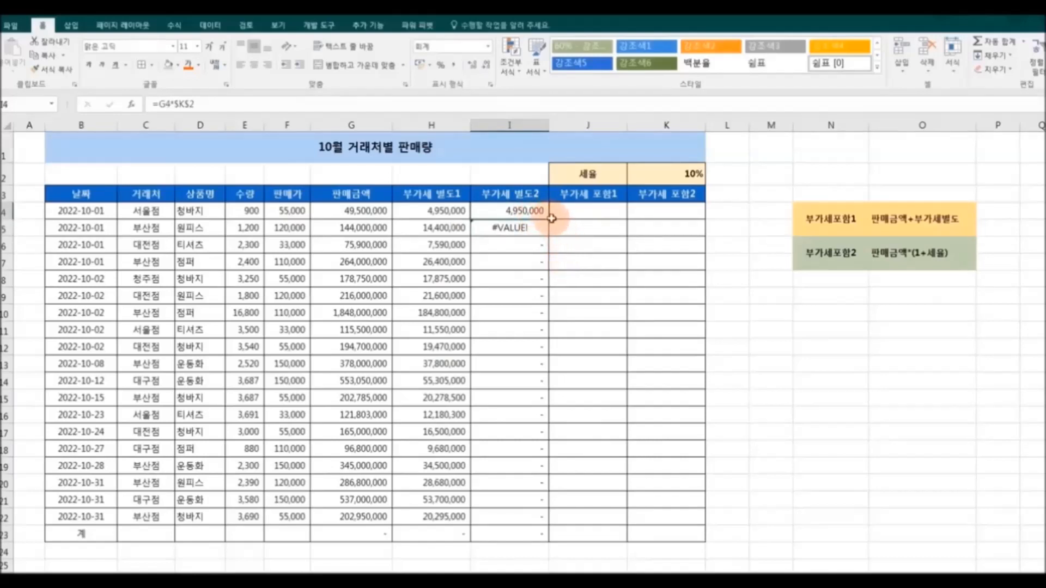
double_click(550, 220)
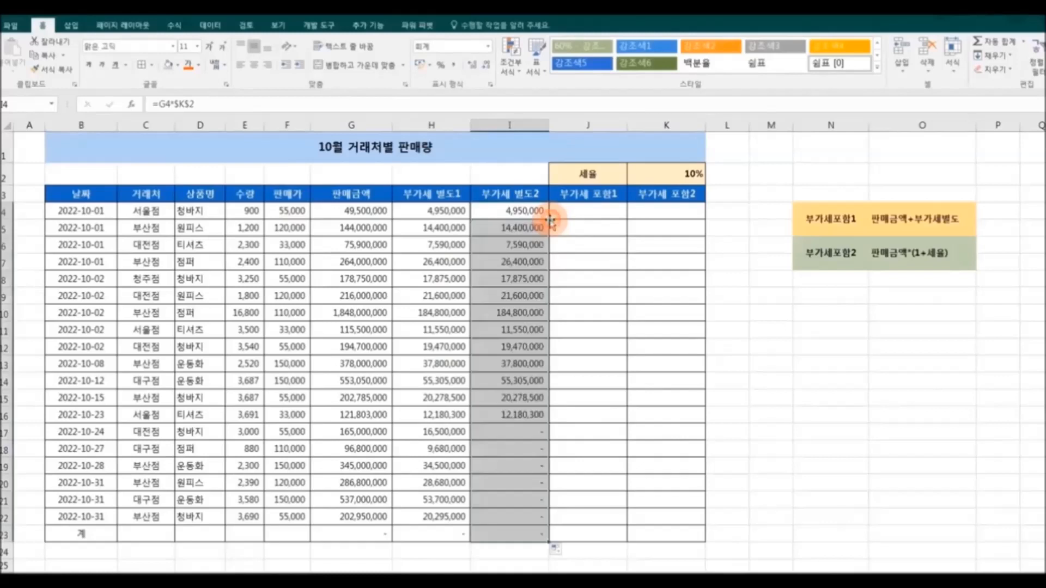
left_click(834, 384)
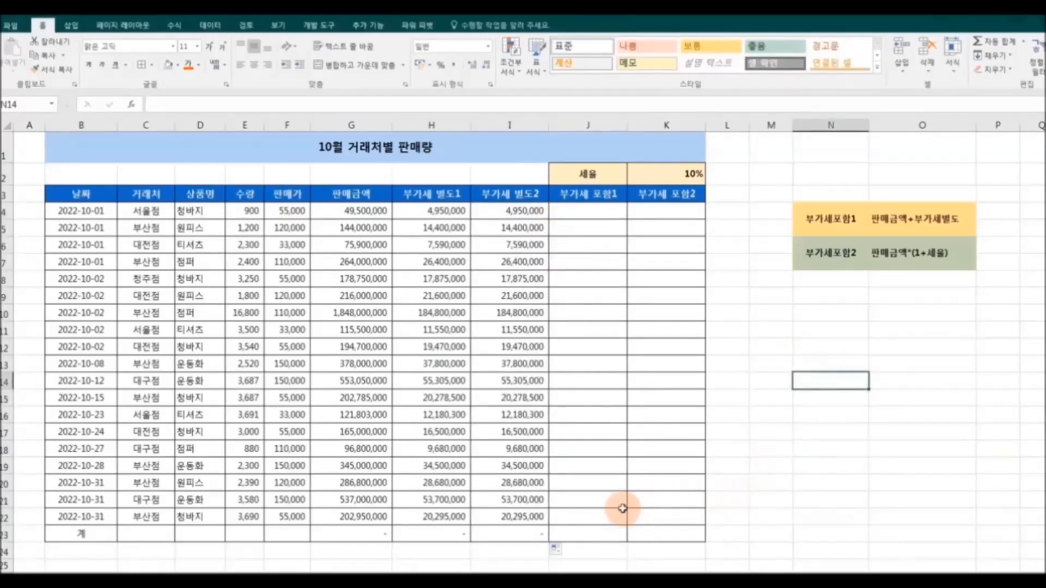
Step: Calculate the 부가세 포함1 in J4 with the formula =G4+H4 and fill it down through J23
left_click(602, 215)
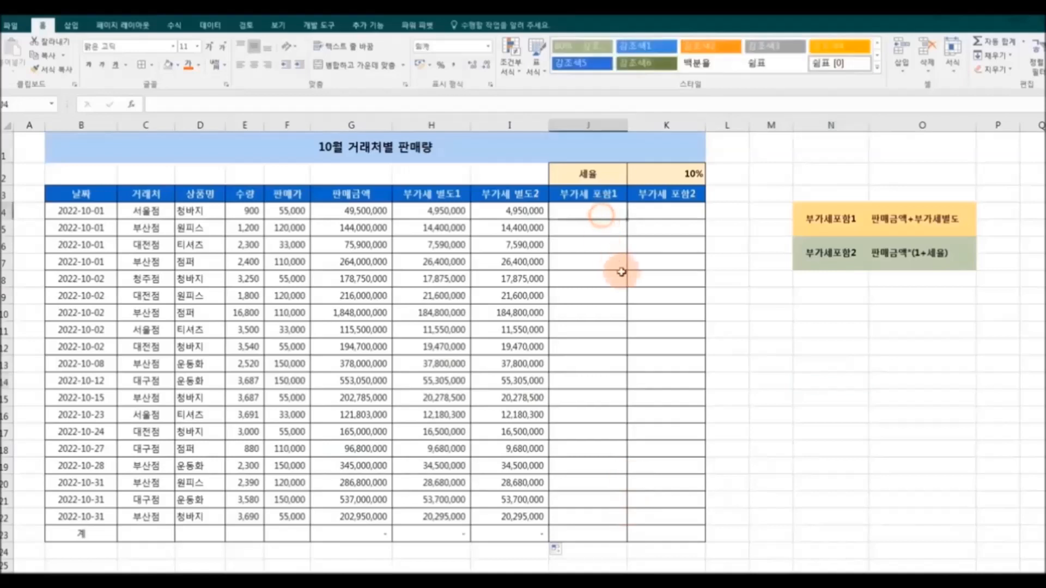
type("=")
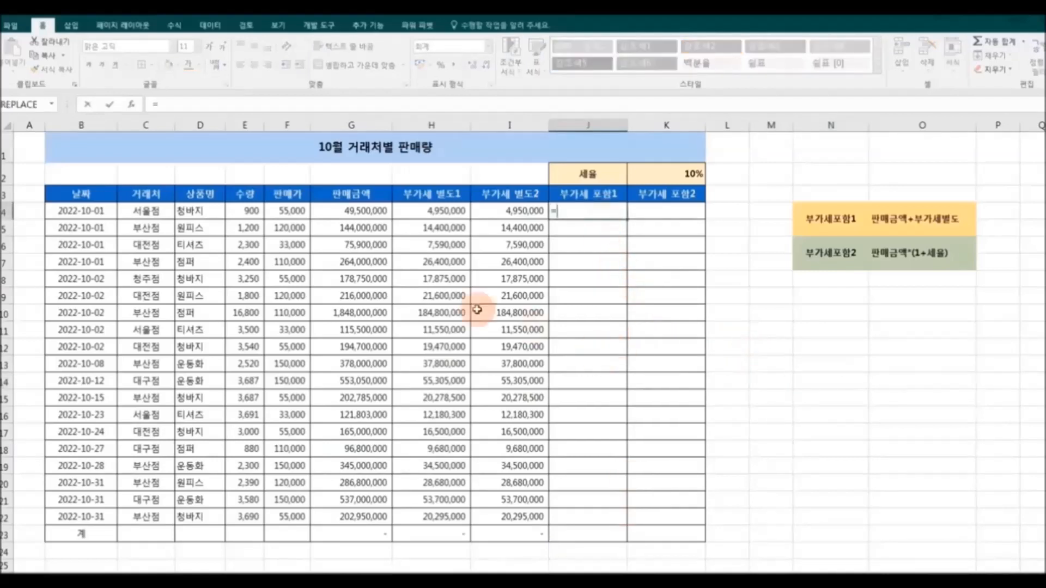
left_click(374, 216)
type("+")
left_click(446, 219)
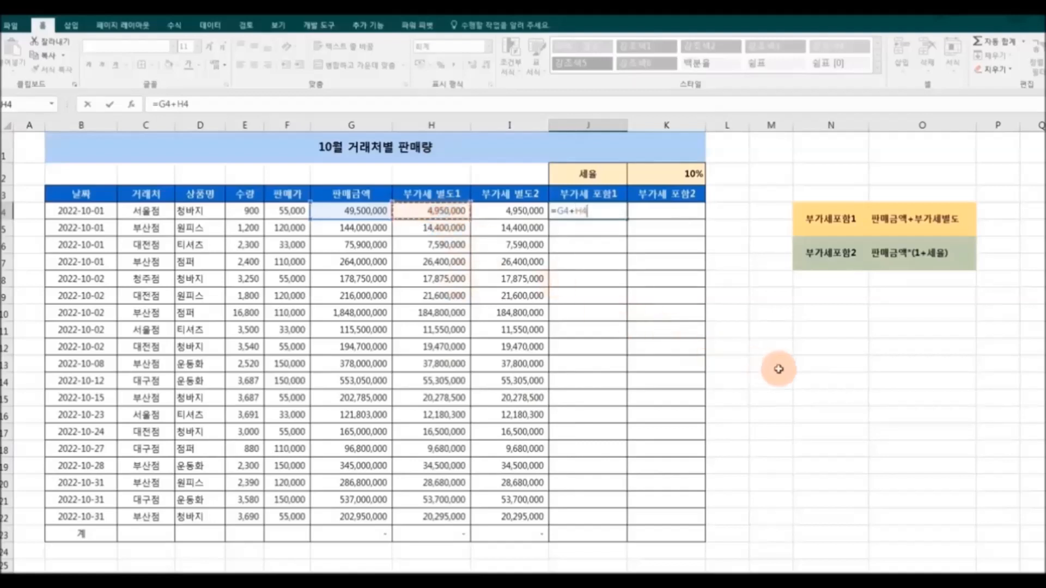
key("Return")
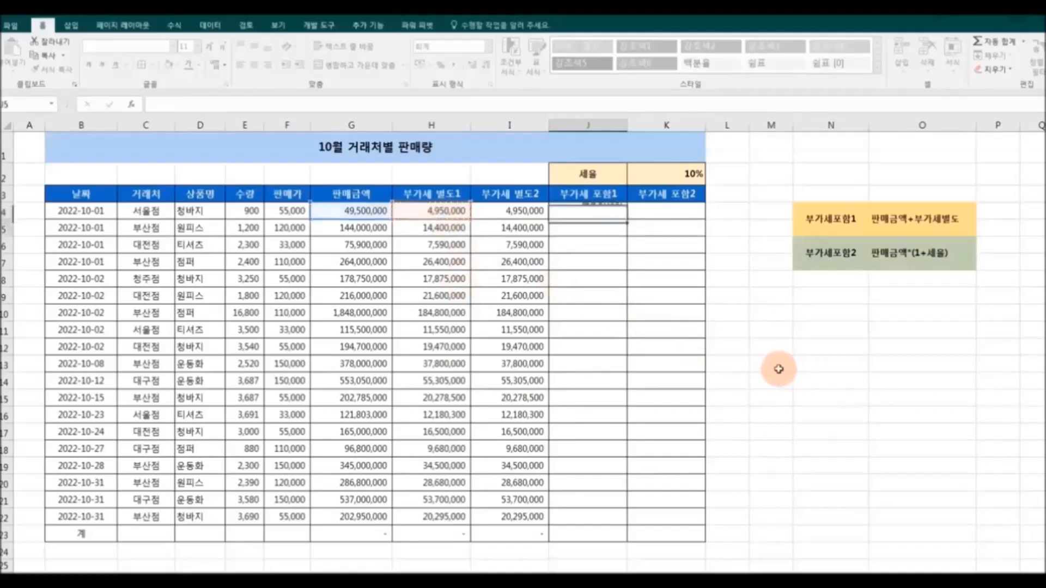
left_click(600, 211)
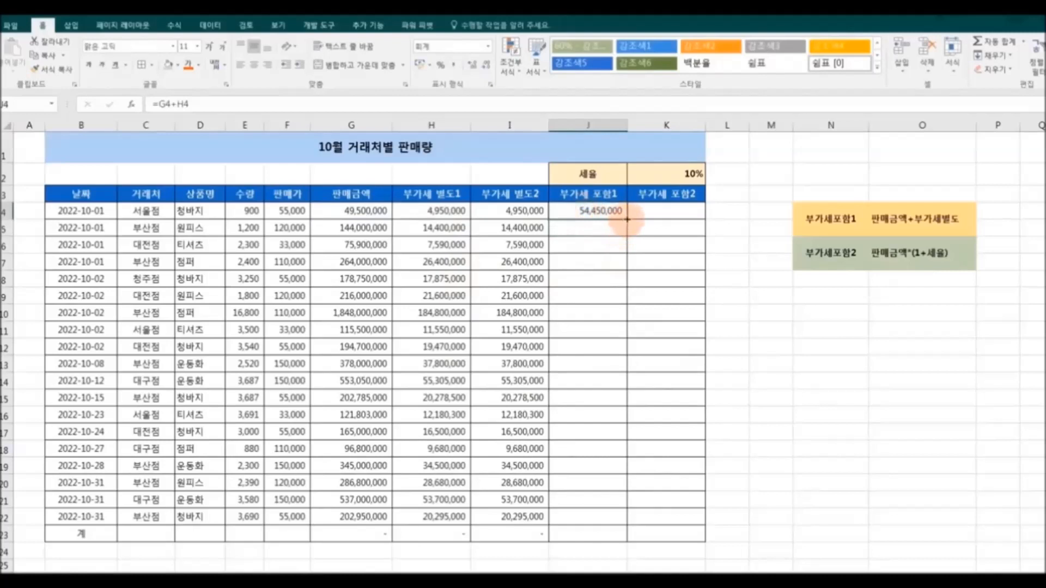
double_click(627, 218)
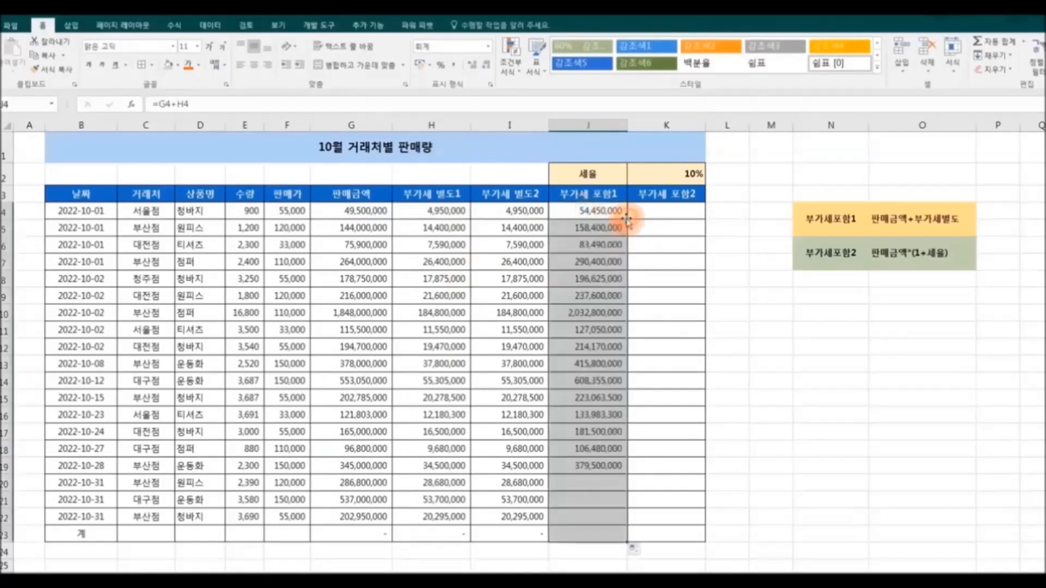
left_click(817, 347)
Step: Calculate the 부가세 포함2 in K4 from the 판매금액 and the 세율 cell with =G4*(1+K2)
left_click(669, 212)
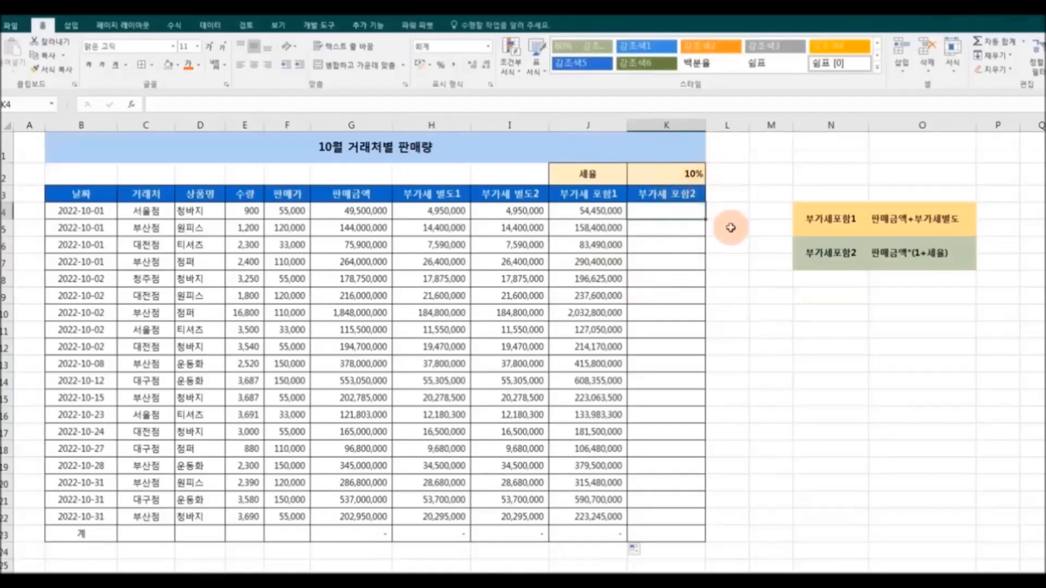
type("=")
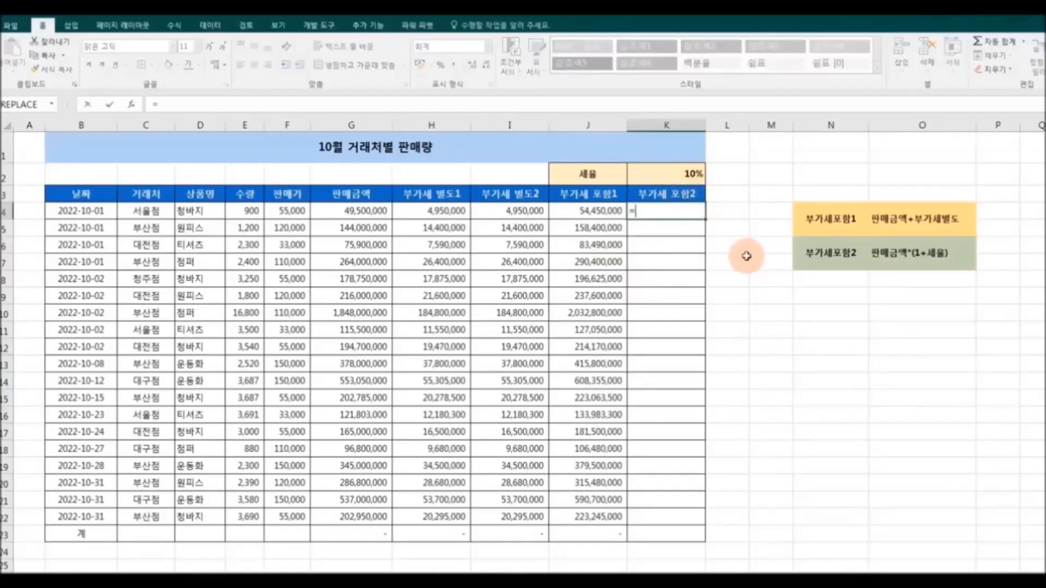
left_click(368, 213)
type("*")
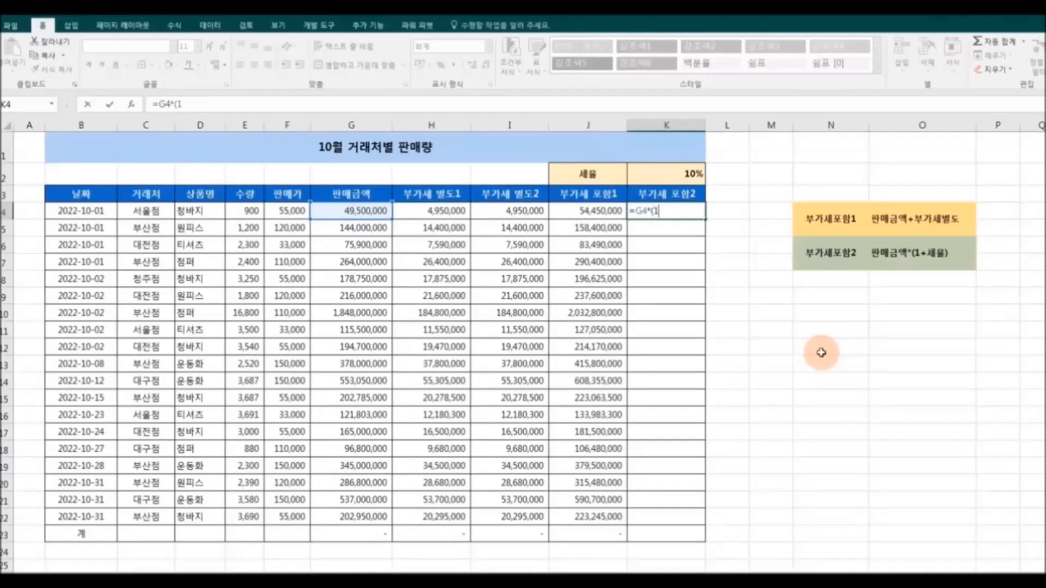
type("(1+")
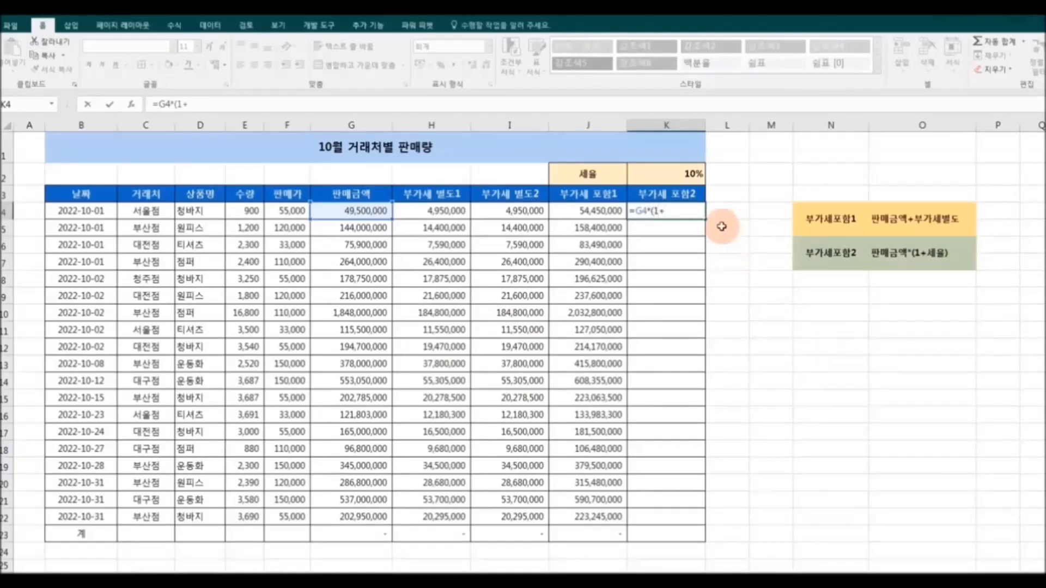
left_click(677, 170)
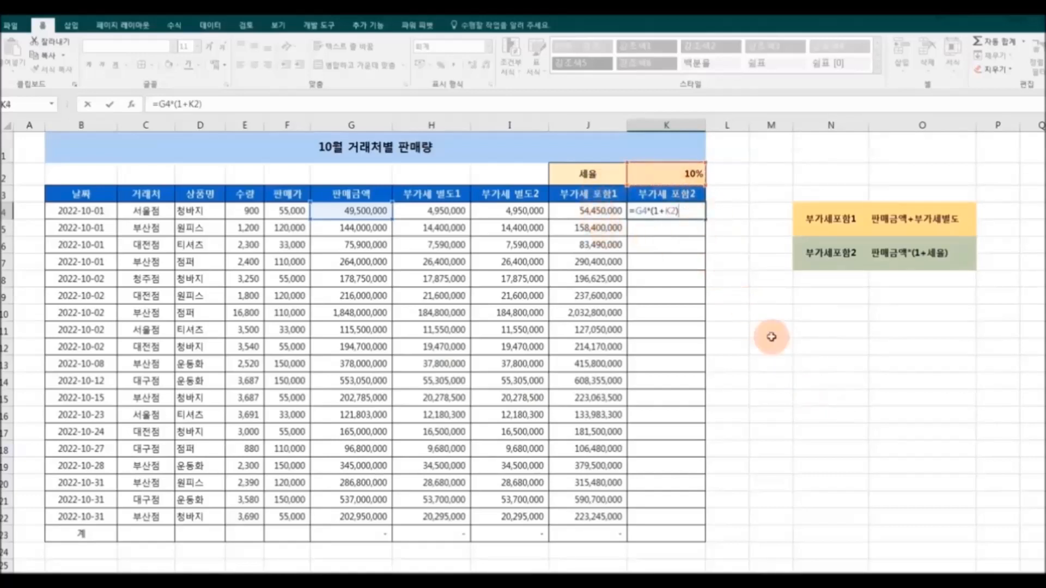
key("Return")
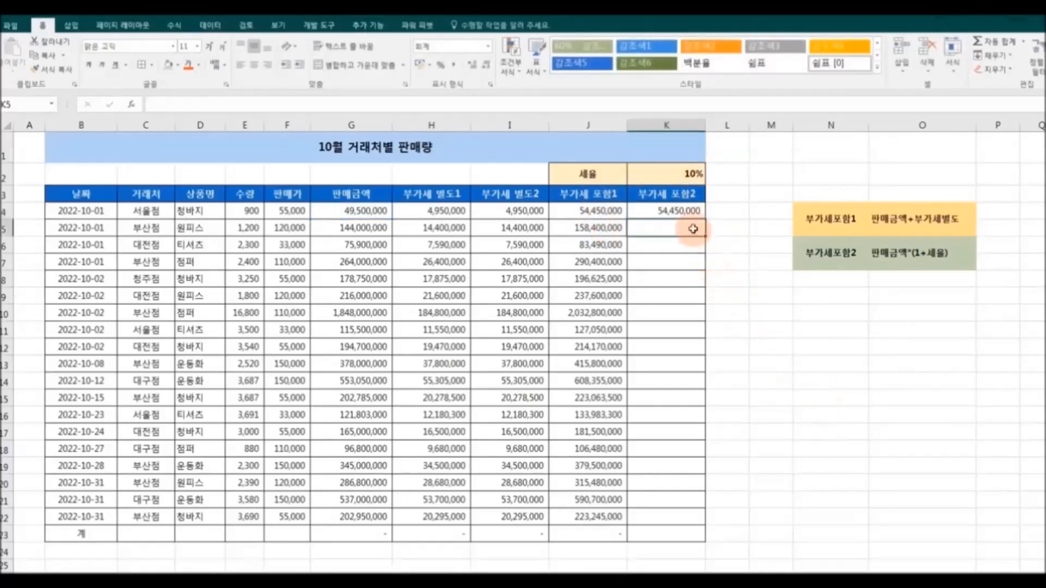
Step: Try to fill the K4 formula down through K23, and clear the copied formulas below K4
left_click(678, 213)
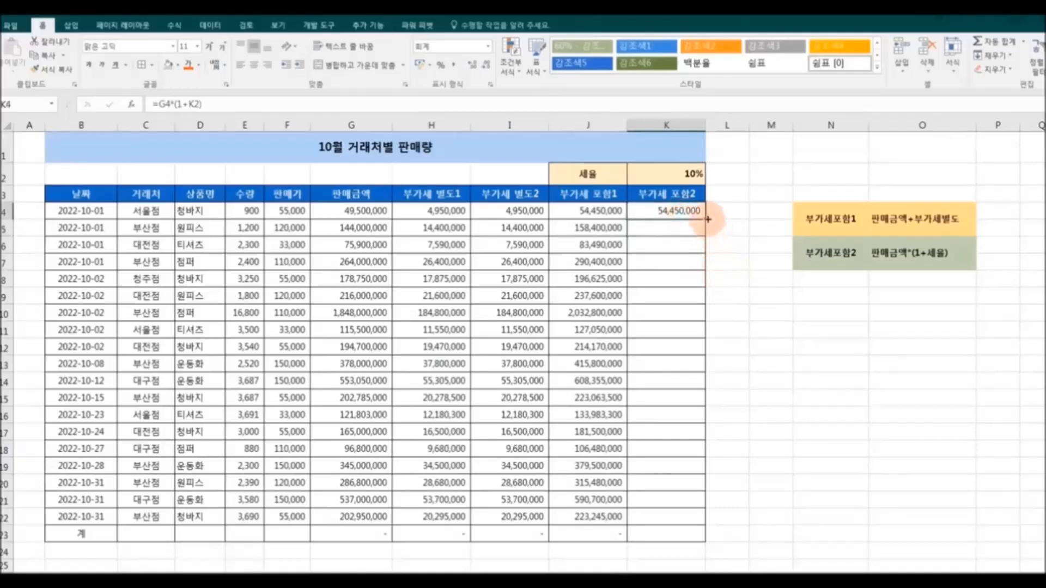
double_click(708, 219)
left_click(765, 346)
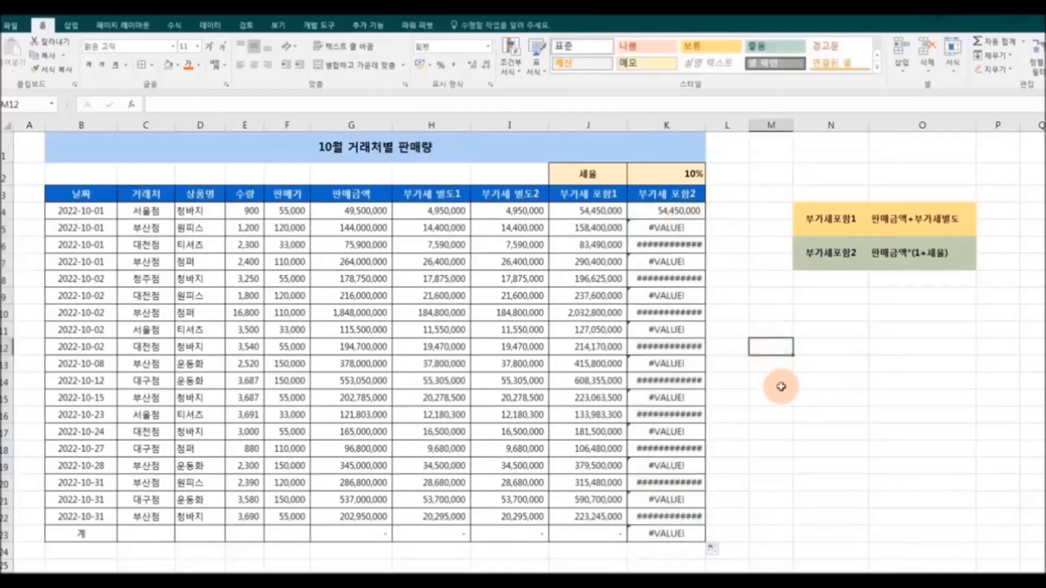
left_click_drag(693, 227, 691, 542)
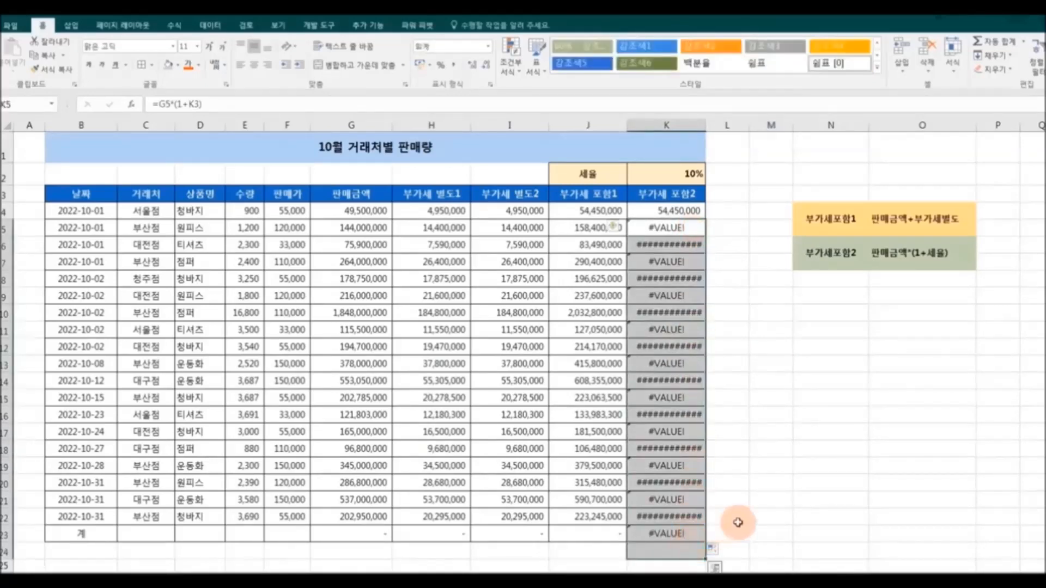
key("Delete")
left_click(827, 468)
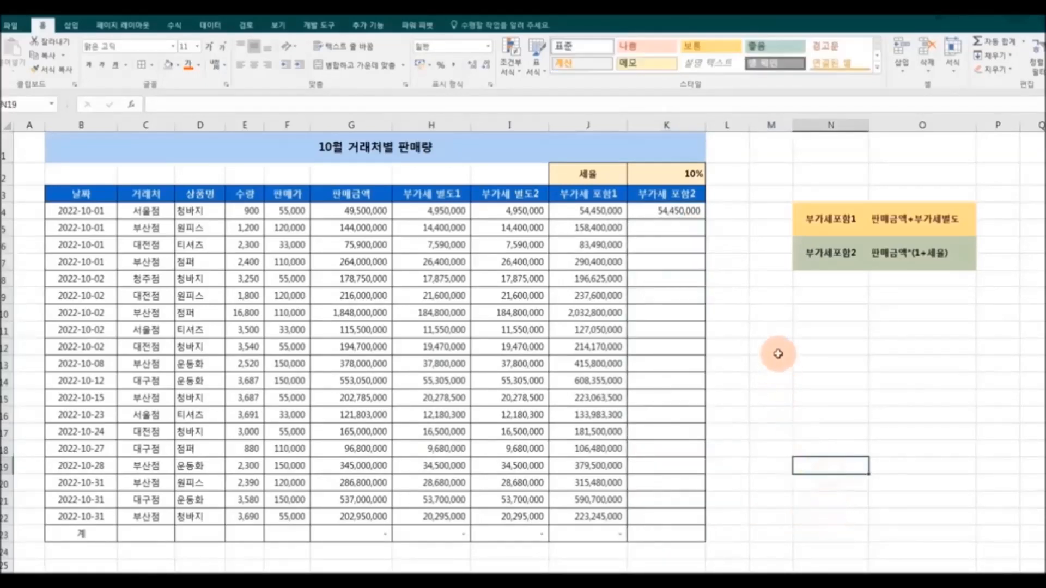
Step: Make the 세율 reference in K4 absolute as =G4*(1+$K$2) and fill the formula down through K23
left_click(663, 212)
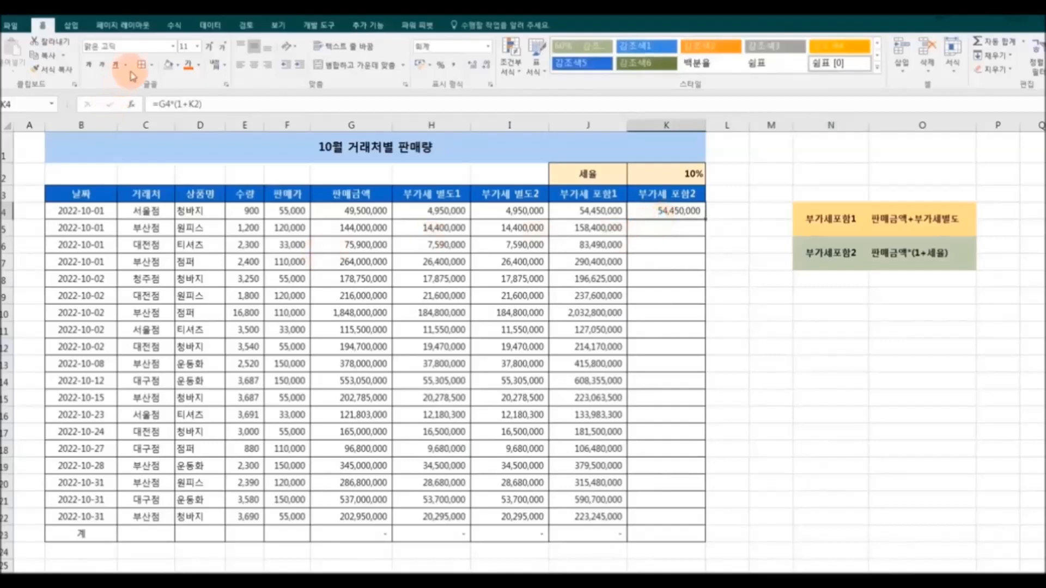
left_click(199, 104)
double_click(197, 103)
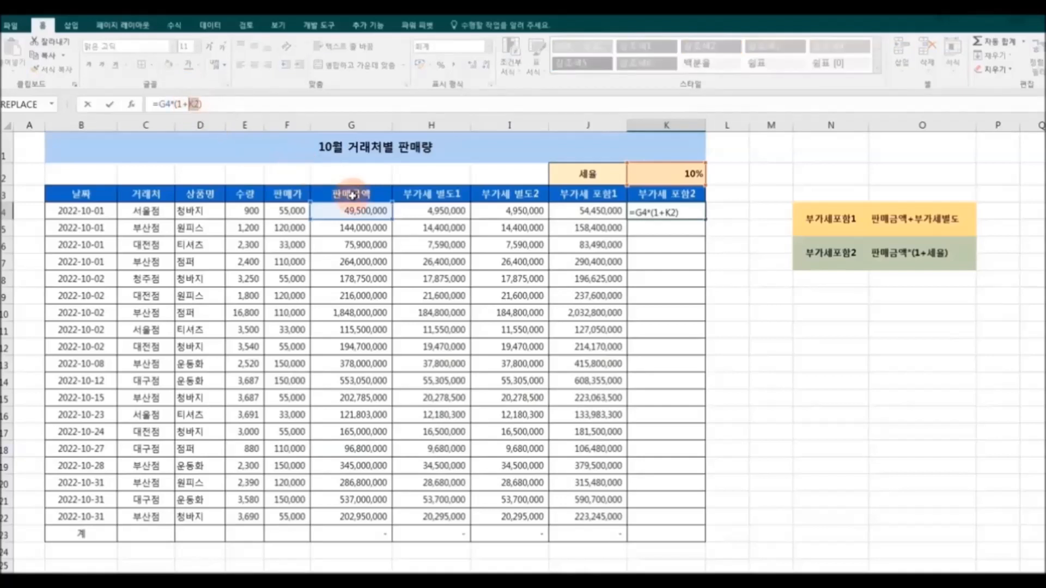
key("F4")
left_click(283, 107)
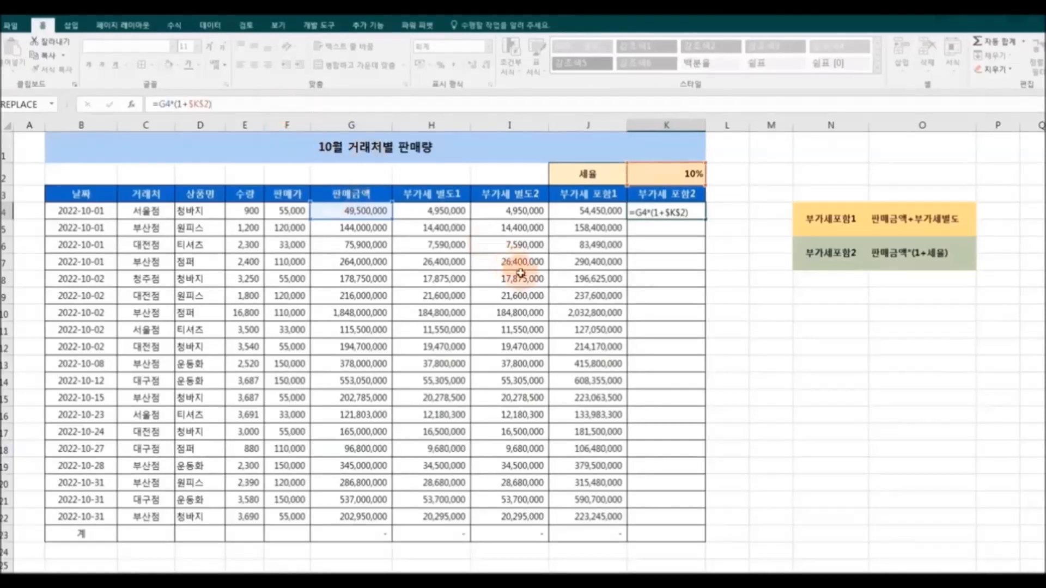
key("Return")
left_click(663, 215)
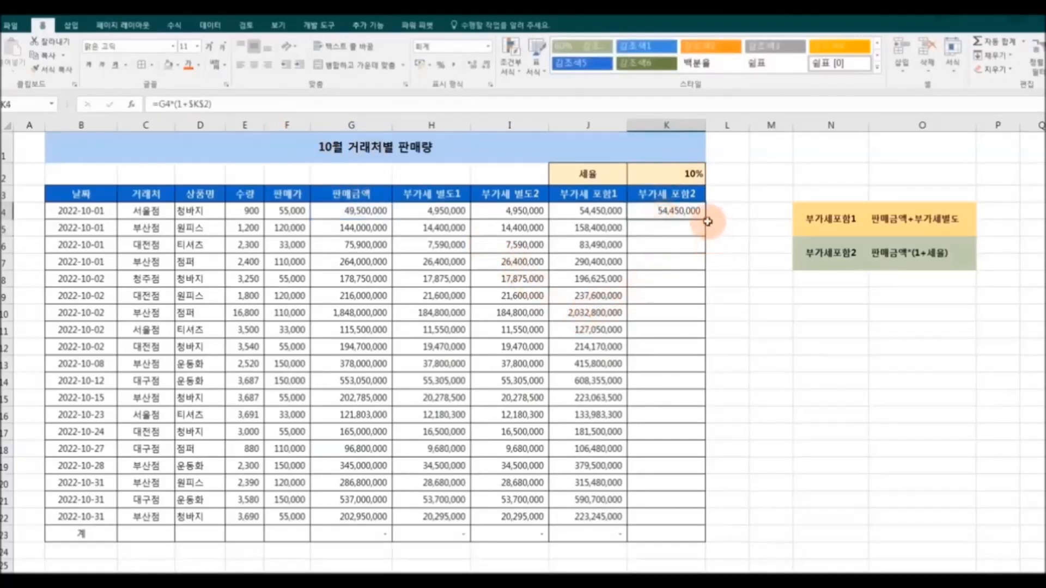
double_click(707, 220)
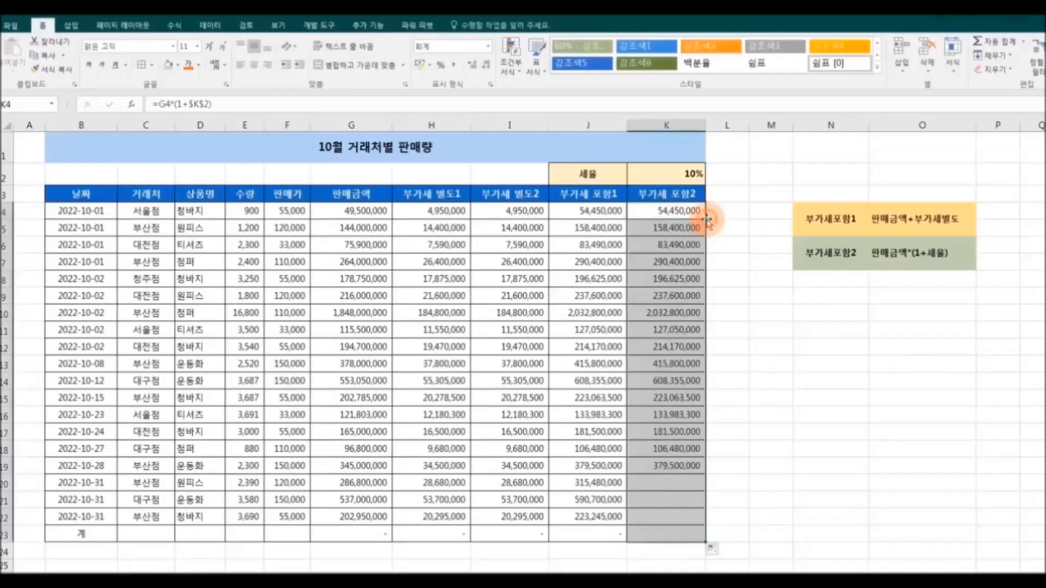
left_click(842, 431)
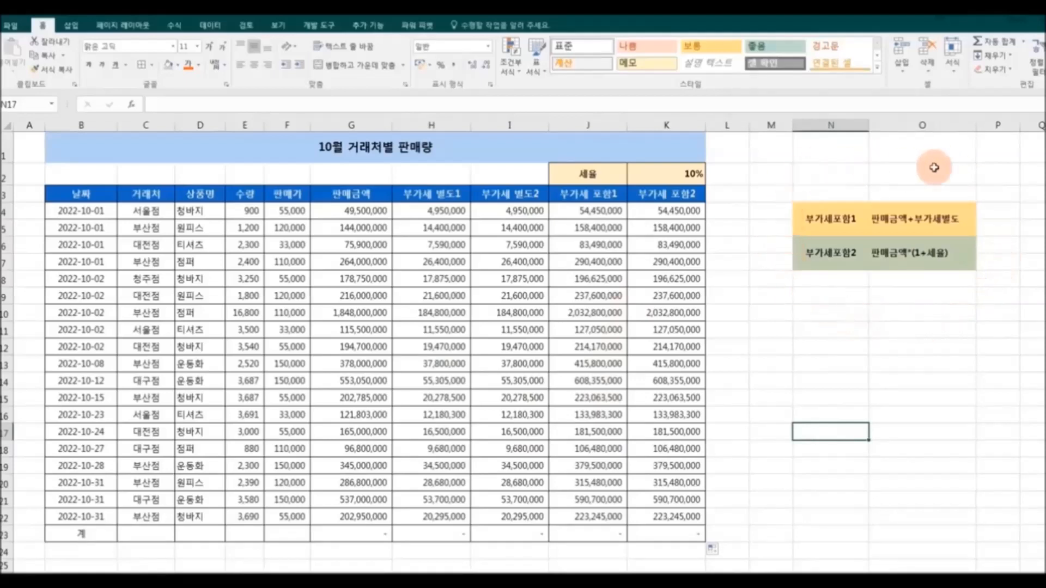
Step: Replace the formula in the 계 row's 판매금액 cell G23 with the AutoSum total =SUM(G4:G22)
left_click(362, 534)
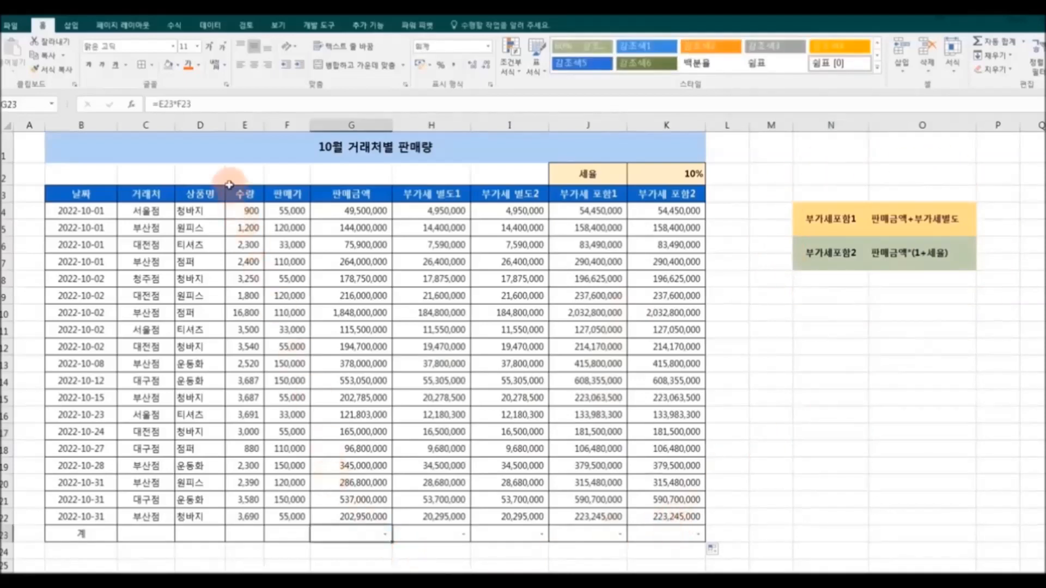
left_click(174, 25)
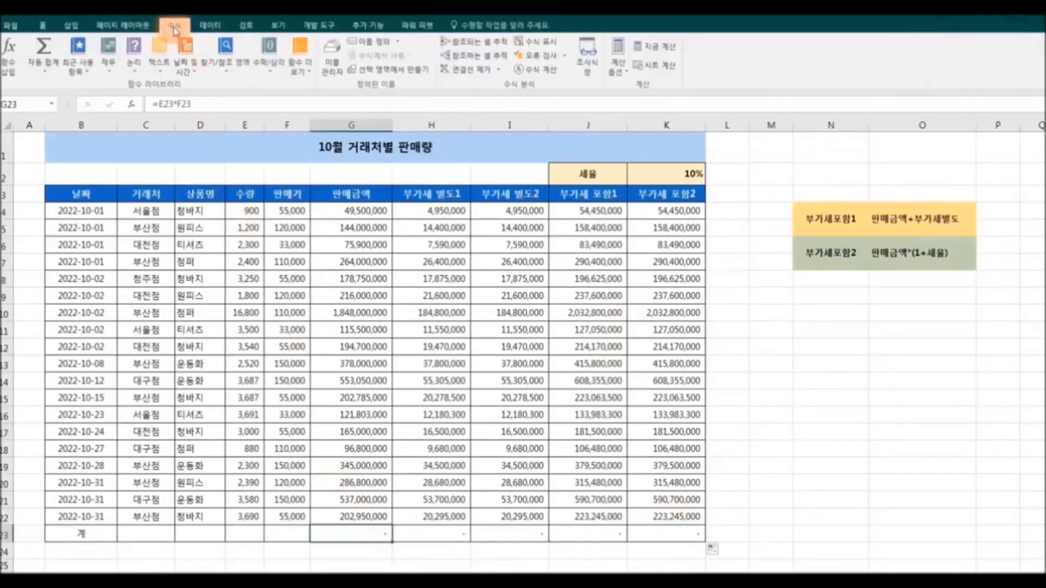
left_click(44, 69)
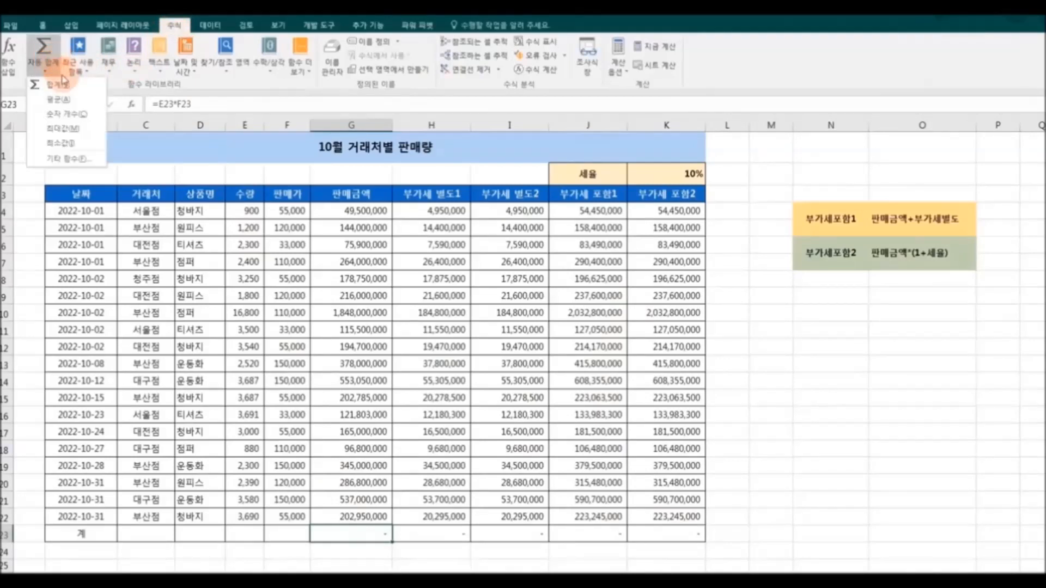
left_click(89, 93)
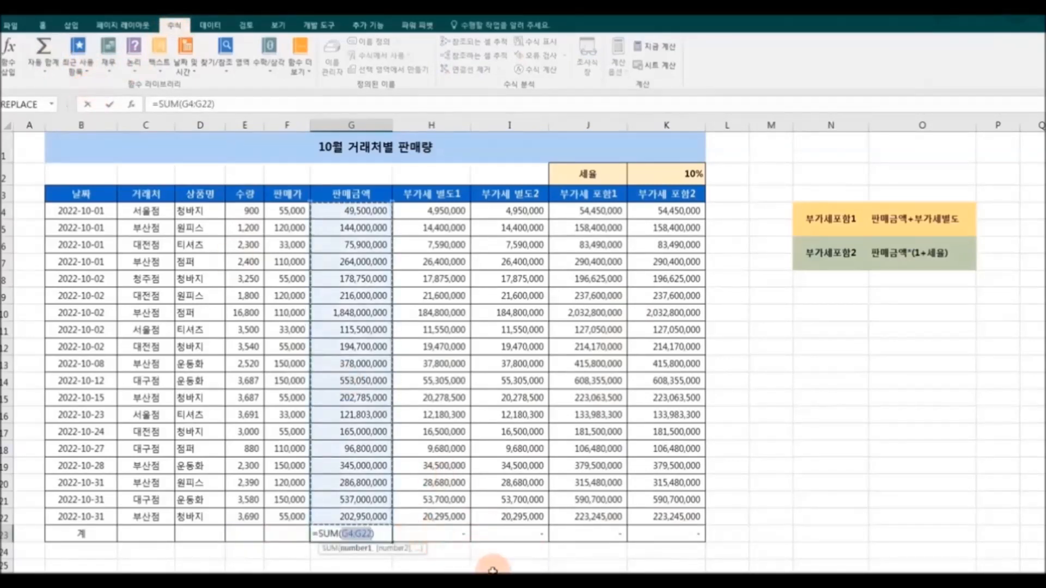
key("Return")
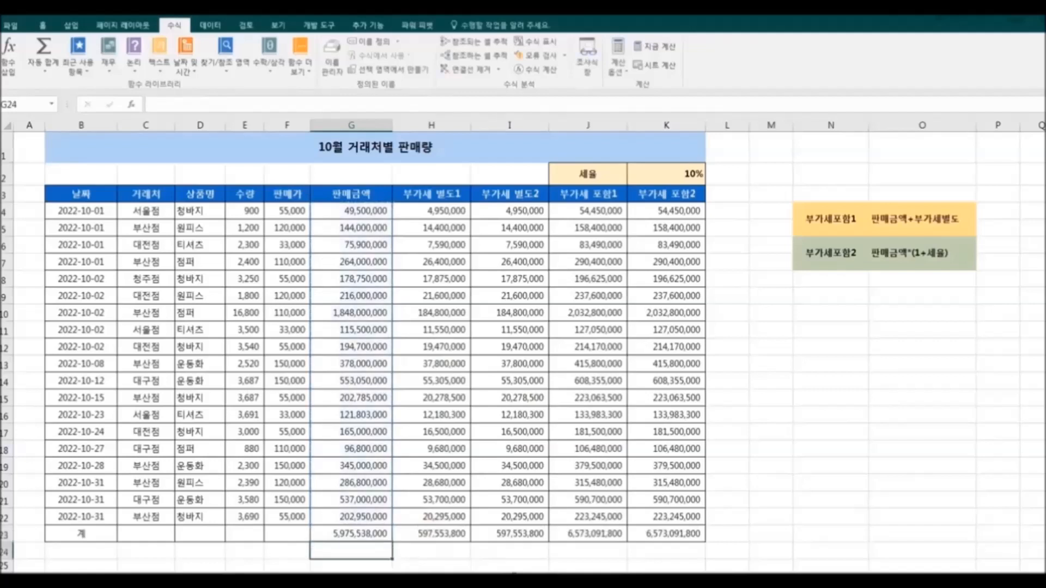